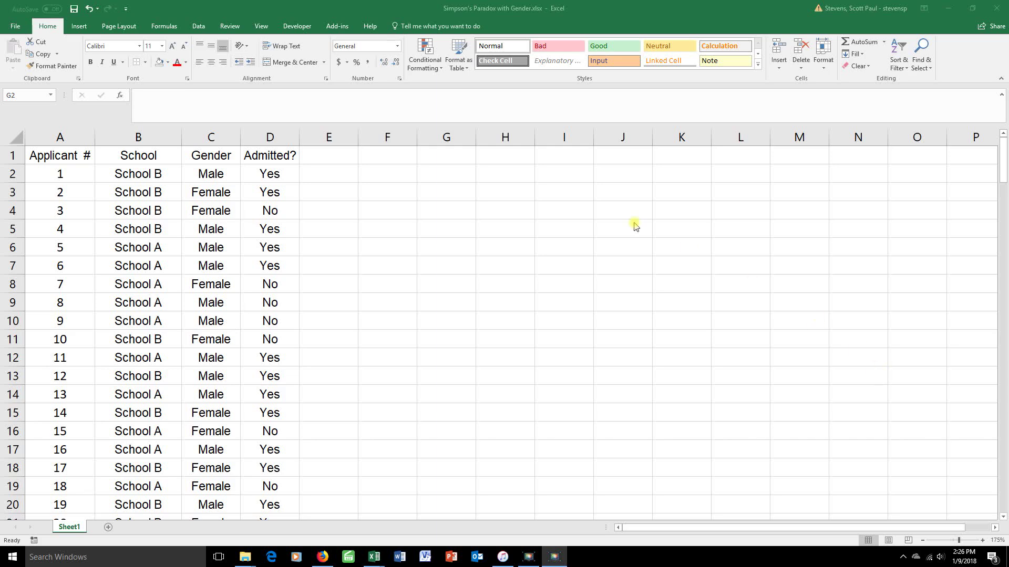
# Undo twice to bring back note 1 (made-up data) and note 2 (statistics need the right question)
pyautogui.click(92, 9)
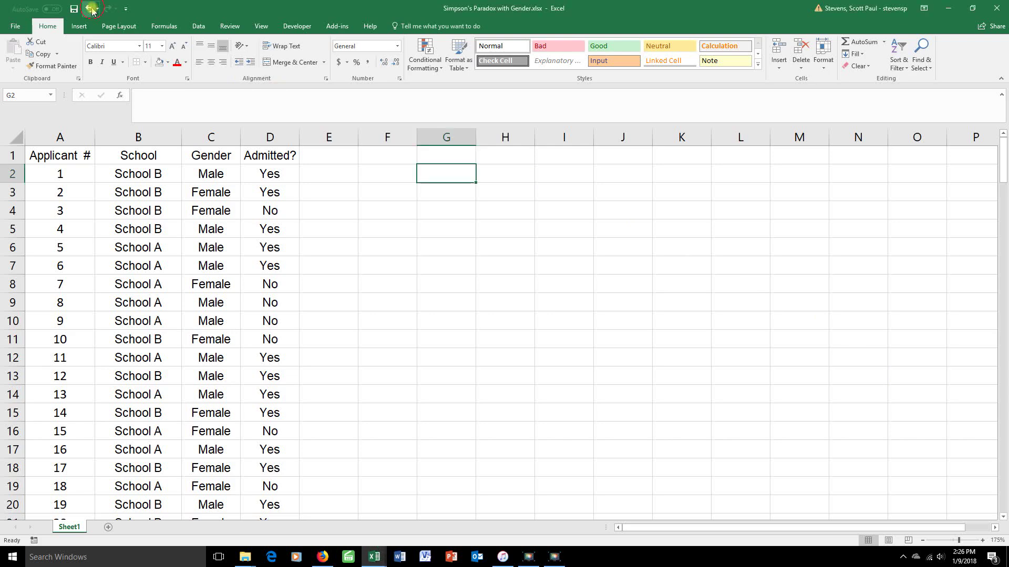
pyautogui.click(92, 9)
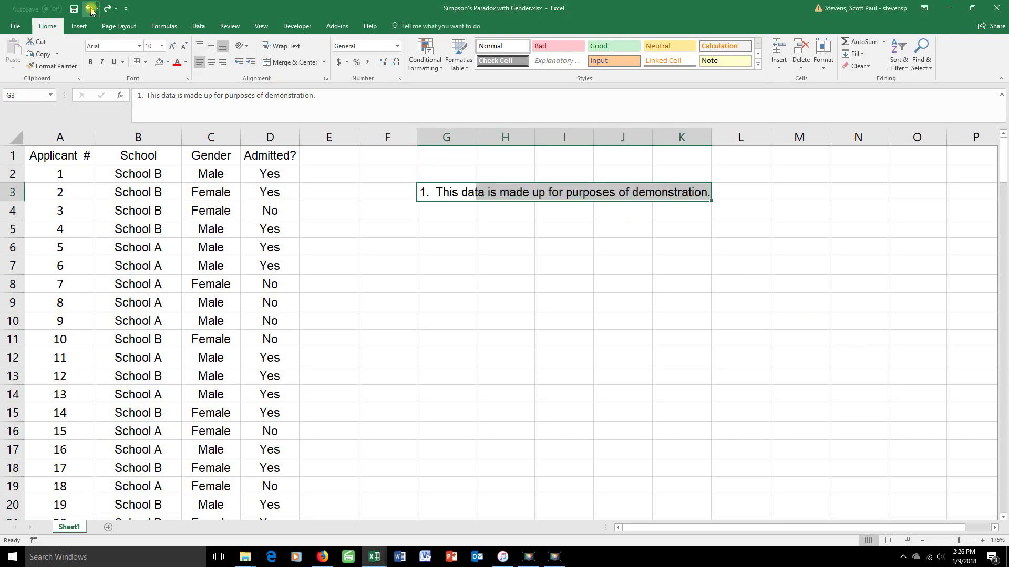
pyautogui.click(387, 178)
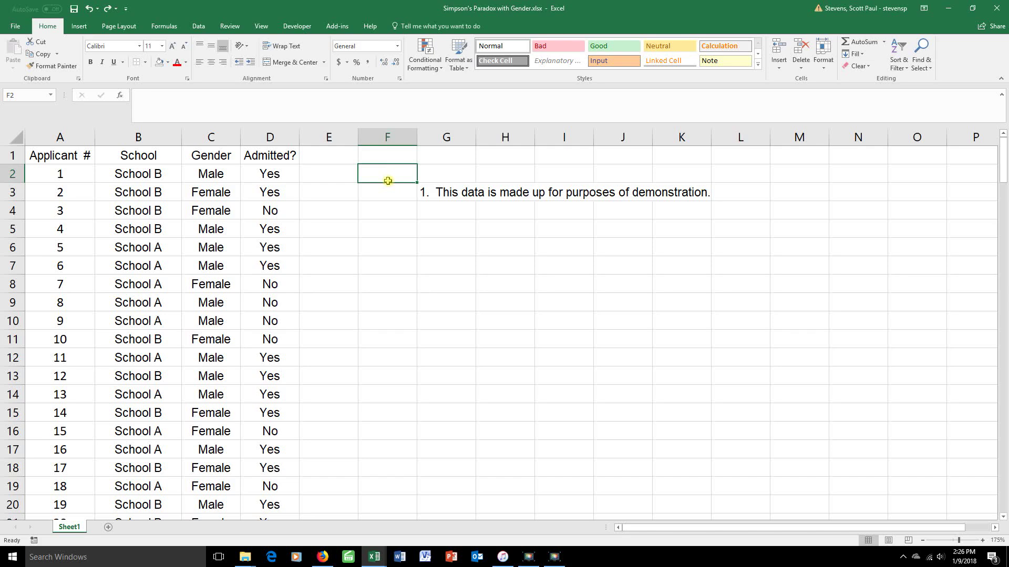
pyautogui.click(87, 9)
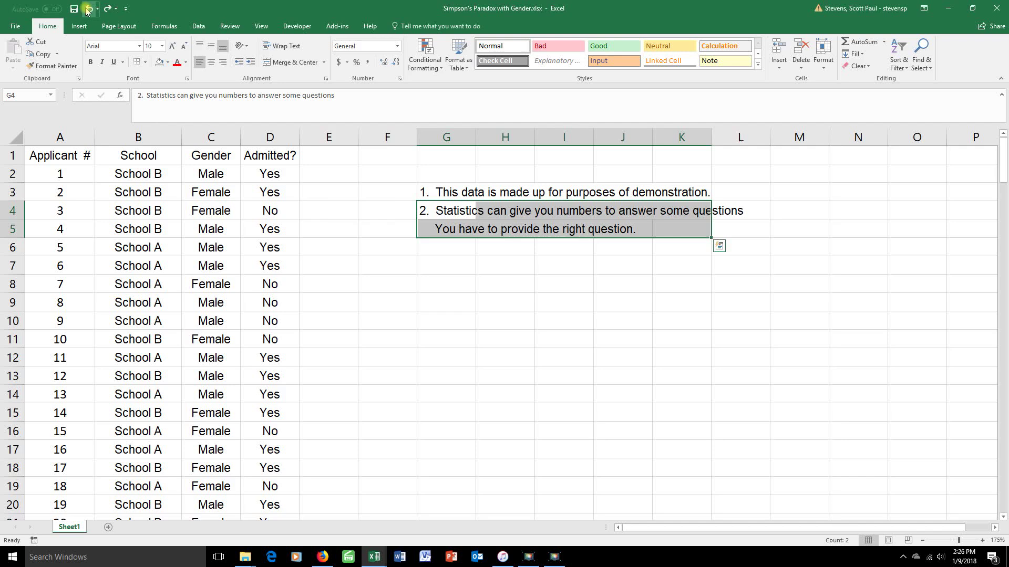
pyautogui.click(326, 211)
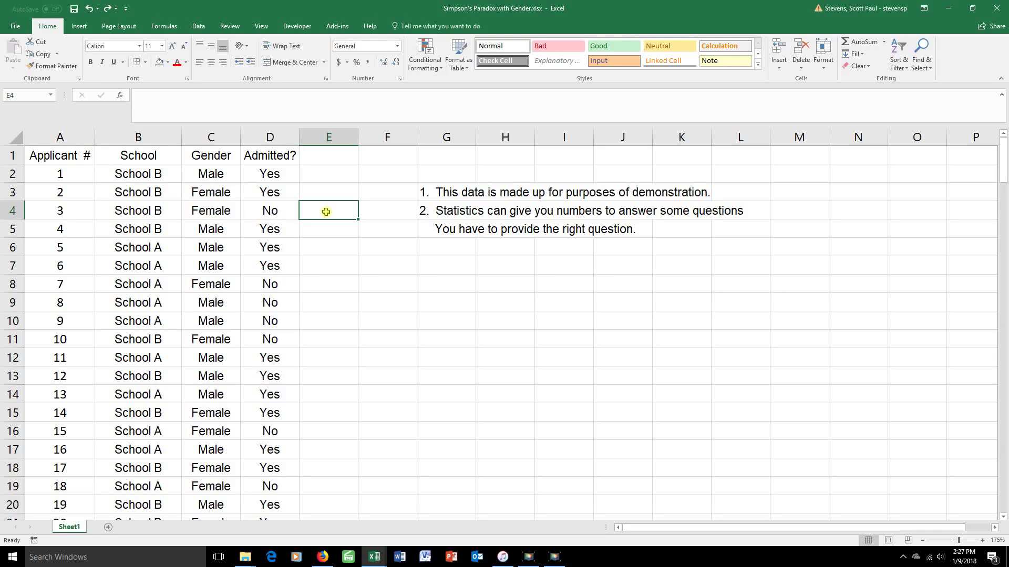
# Undo once more to restore note 3 defining potential sexual discrimination
pyautogui.click(88, 9)
pyautogui.click(349, 241)
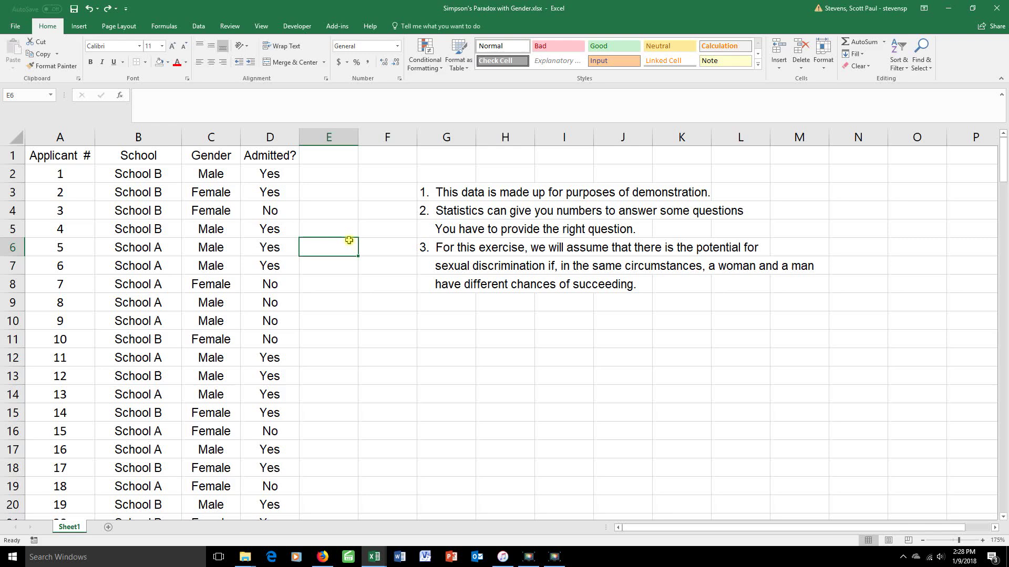
# Insert a PivotTable from the admissions range A1:D164 onto a new worksheet, Sheet7
pyautogui.scroll(-18, 261, 324)
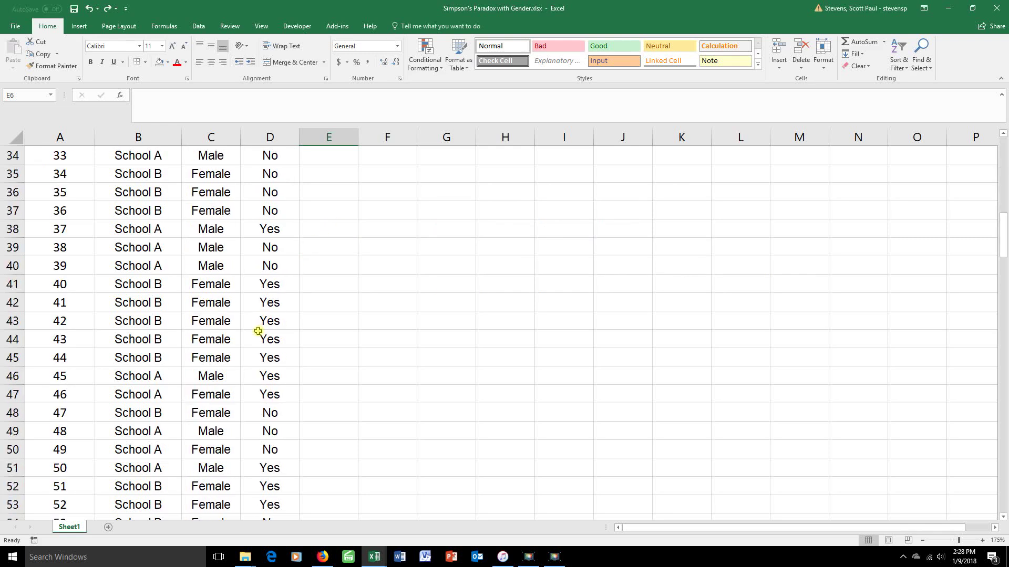
pyautogui.scroll(18, 257, 334)
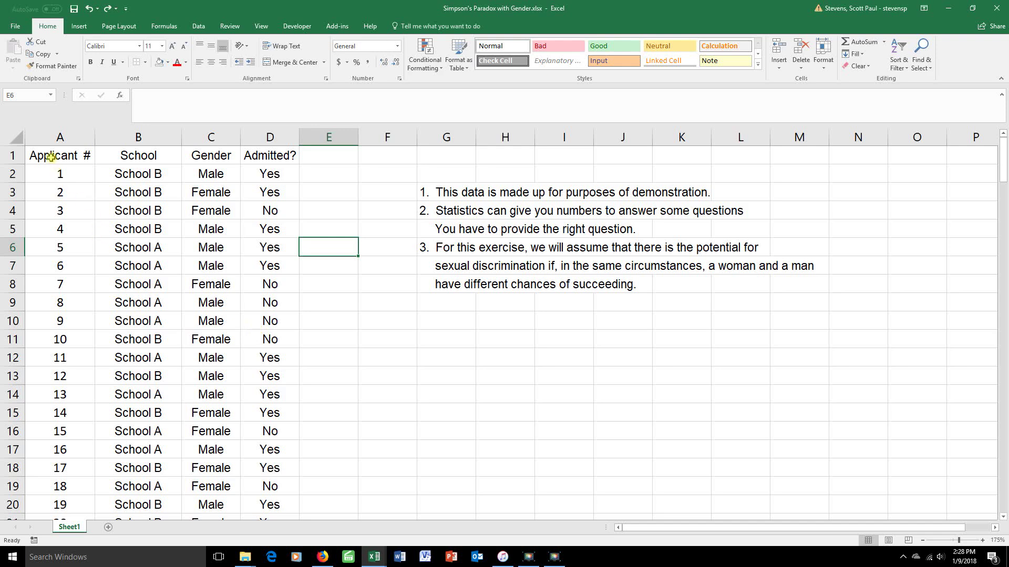
pyautogui.moveTo(51, 158); pyautogui.dragTo(251, 156)
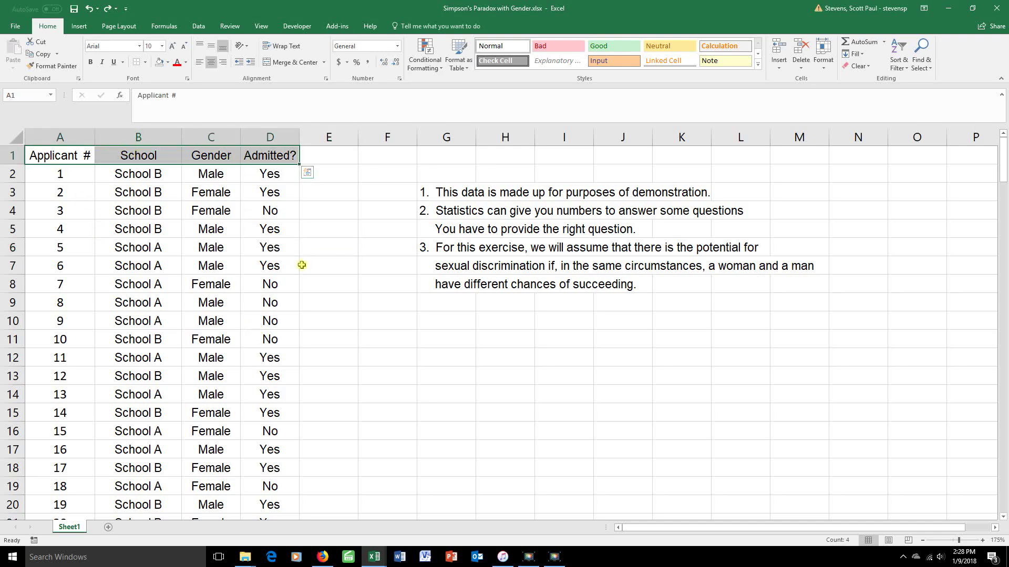
pyautogui.click(317, 255)
pyautogui.moveTo(74, 151); pyautogui.dragTo(266, 486)
pyautogui.click(81, 26)
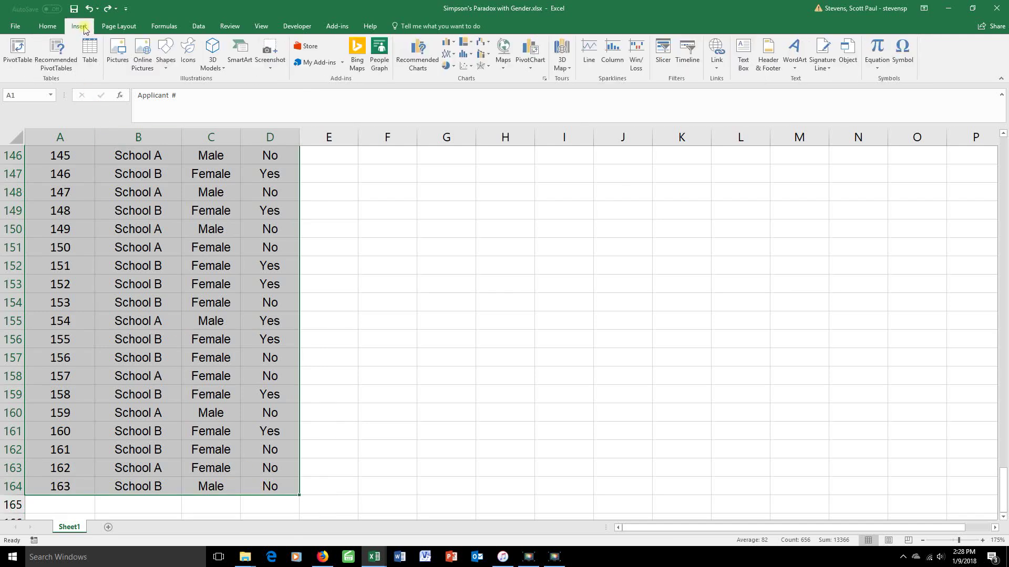
pyautogui.click(17, 52)
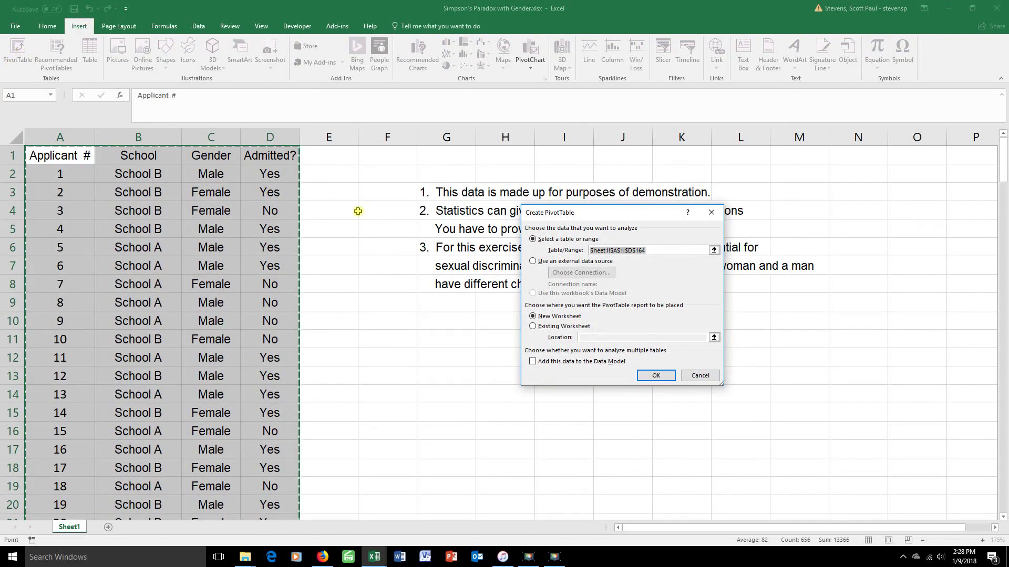
pyautogui.click(654, 376)
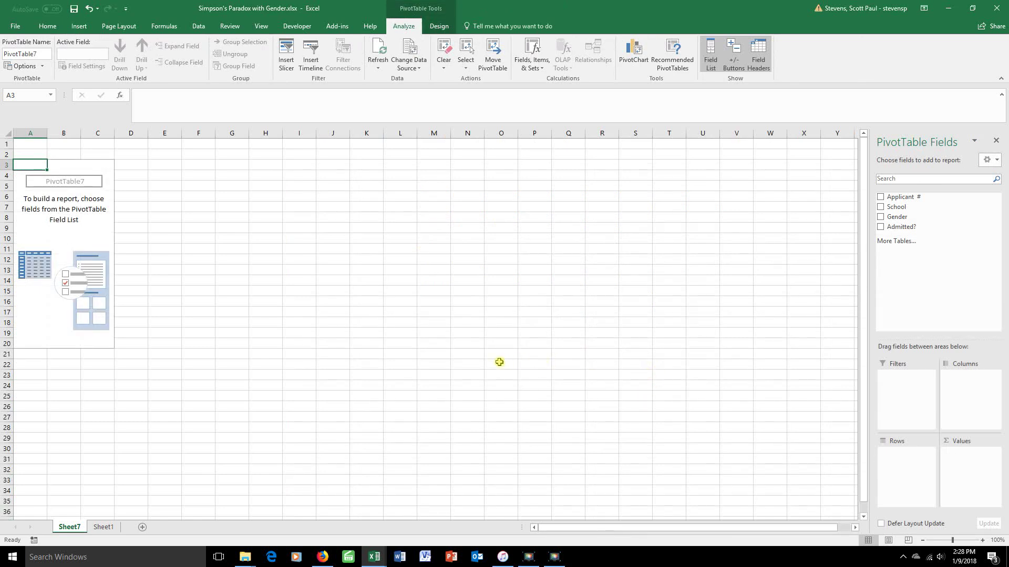
# Put Gender in Rows and Admitted? in Columns, then move the Yes column ahead of No
pyautogui.scroll(7, 499, 361)
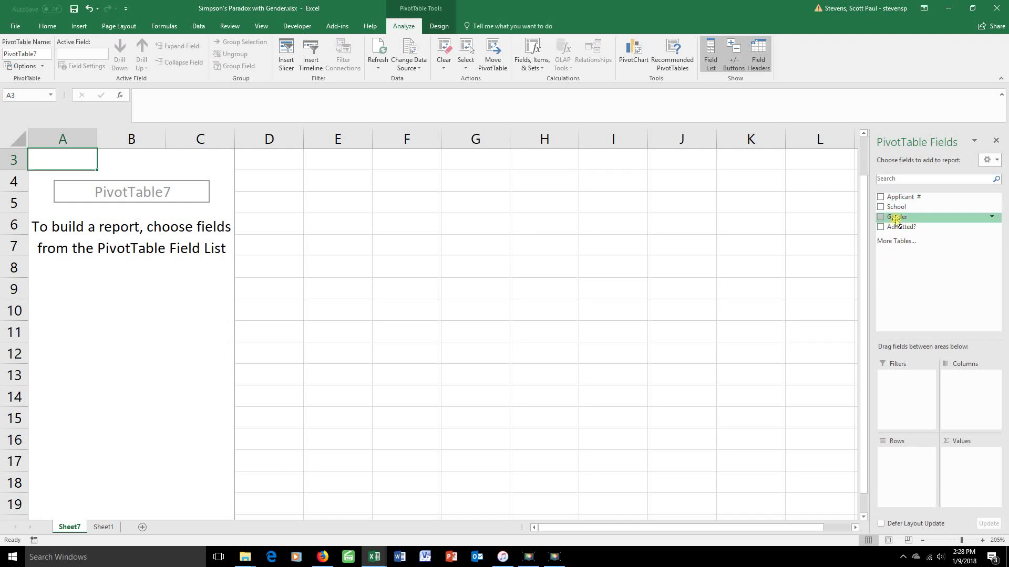
pyautogui.moveTo(896, 217); pyautogui.dragTo(896, 464)
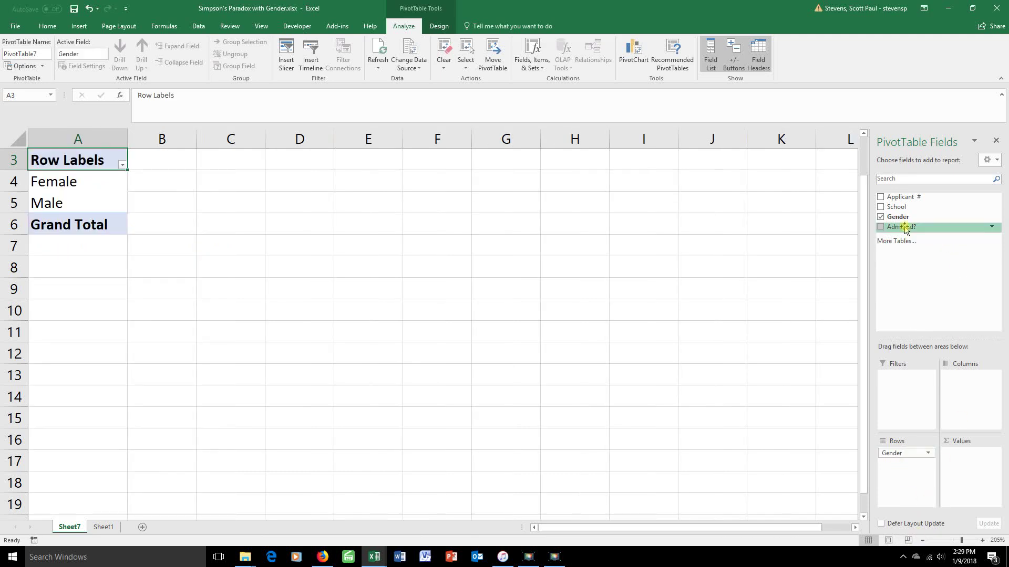
pyautogui.moveTo(899, 227); pyautogui.dragTo(960, 396)
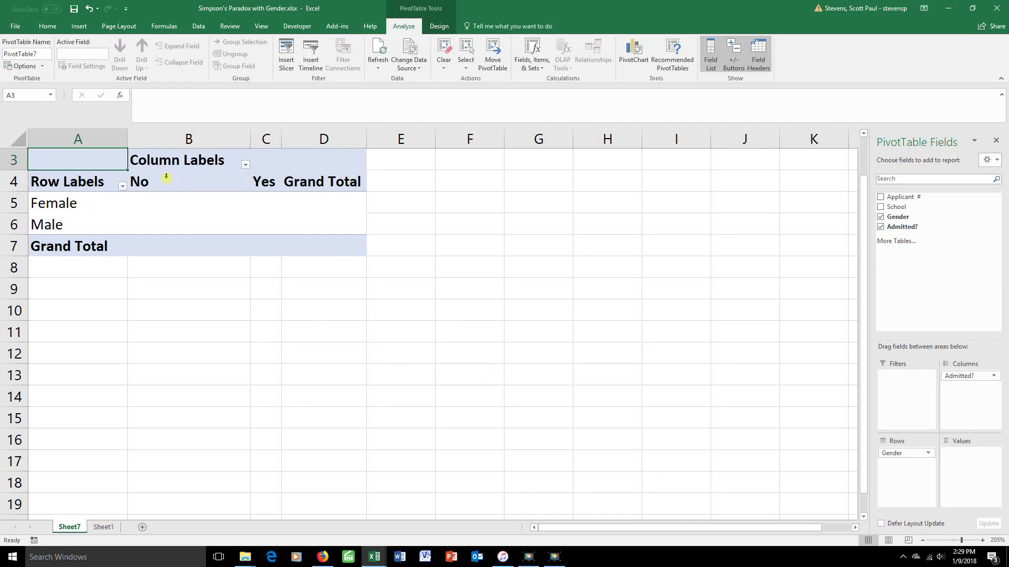
pyautogui.click(256, 183)
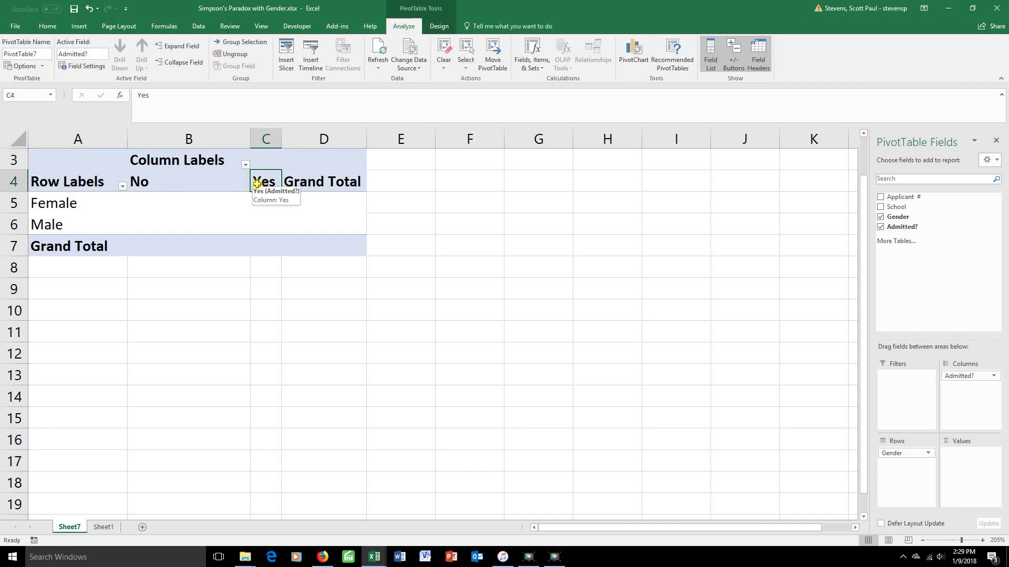
pyautogui.moveTo(251, 183); pyautogui.dragTo(168, 184)
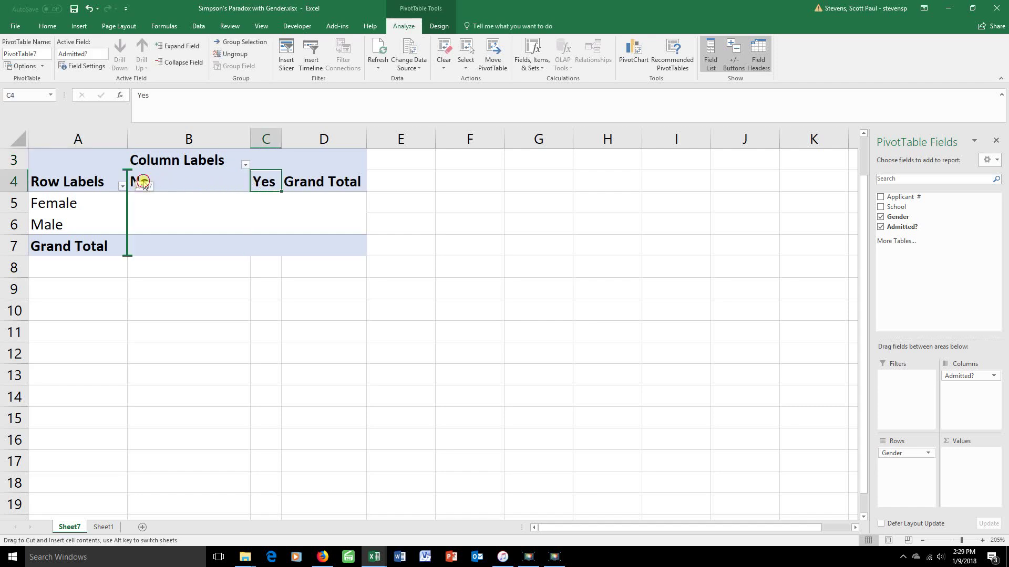
pyautogui.moveTo(143, 183); pyautogui.dragTo(143, 183)
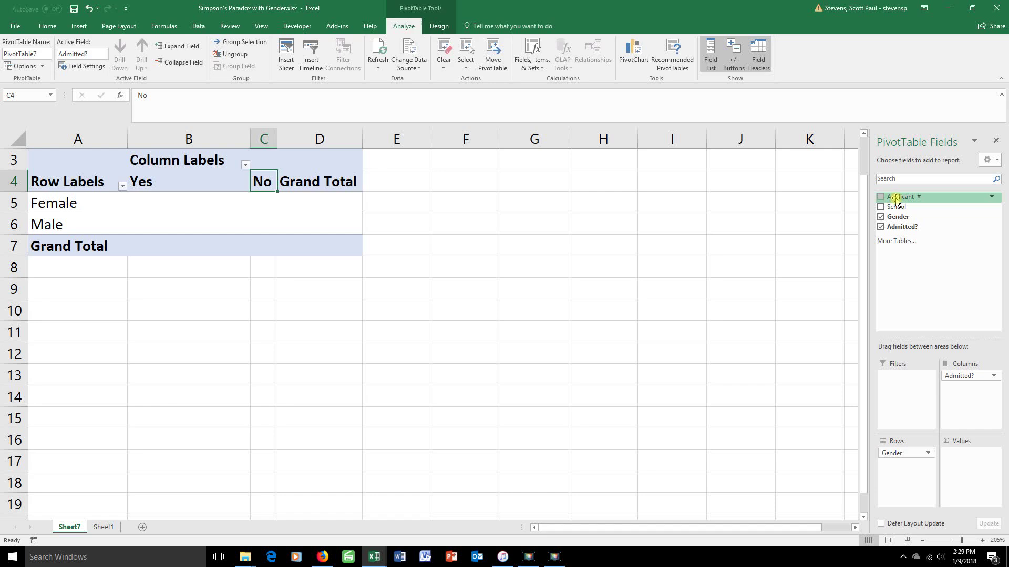
# Add Applicant # to Values as a Count, giving Female 48/33, Male 41/41, total 163
pyautogui.moveTo(896, 199); pyautogui.dragTo(961, 462)
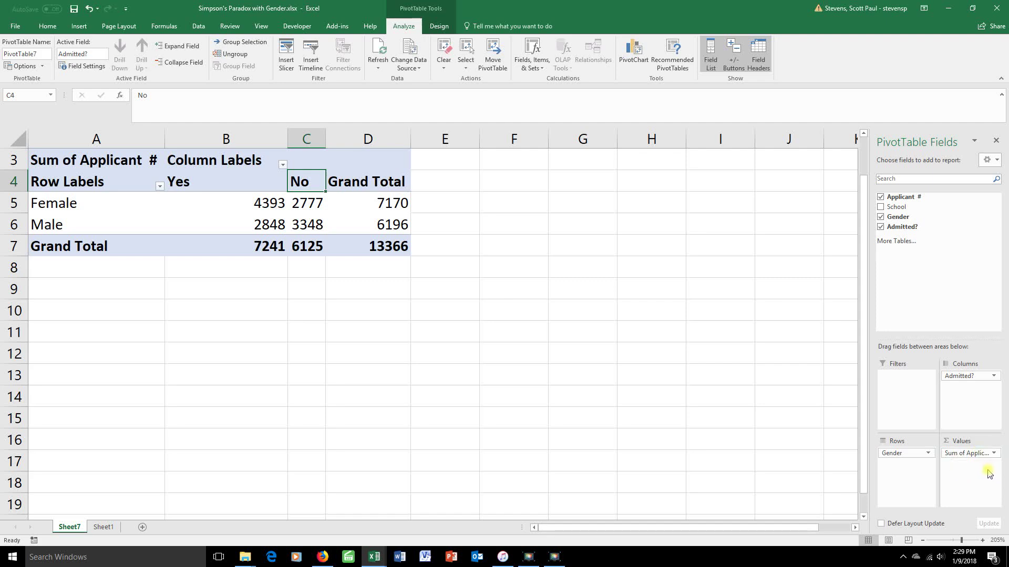
pyautogui.click(995, 454)
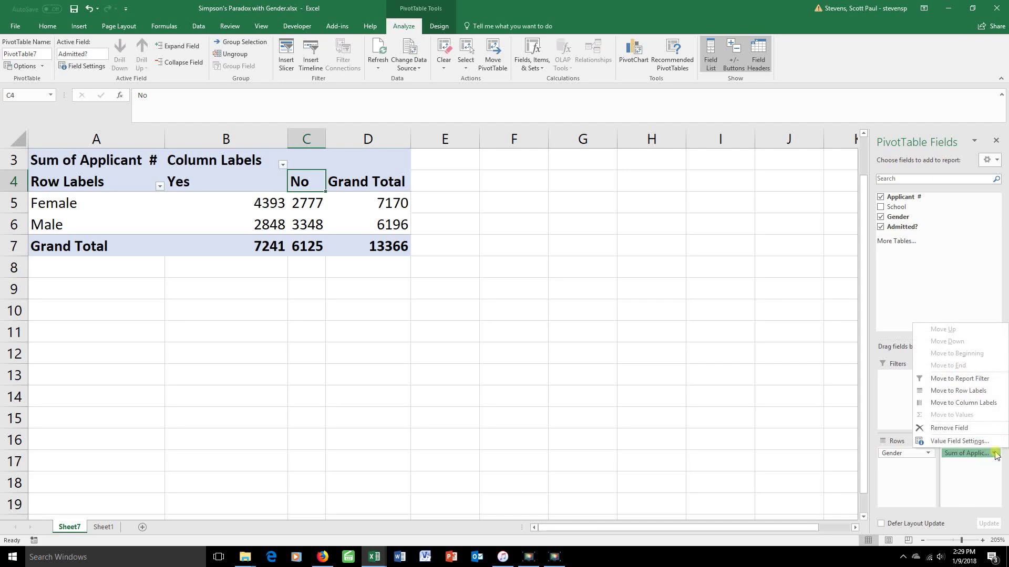
pyautogui.click(976, 442)
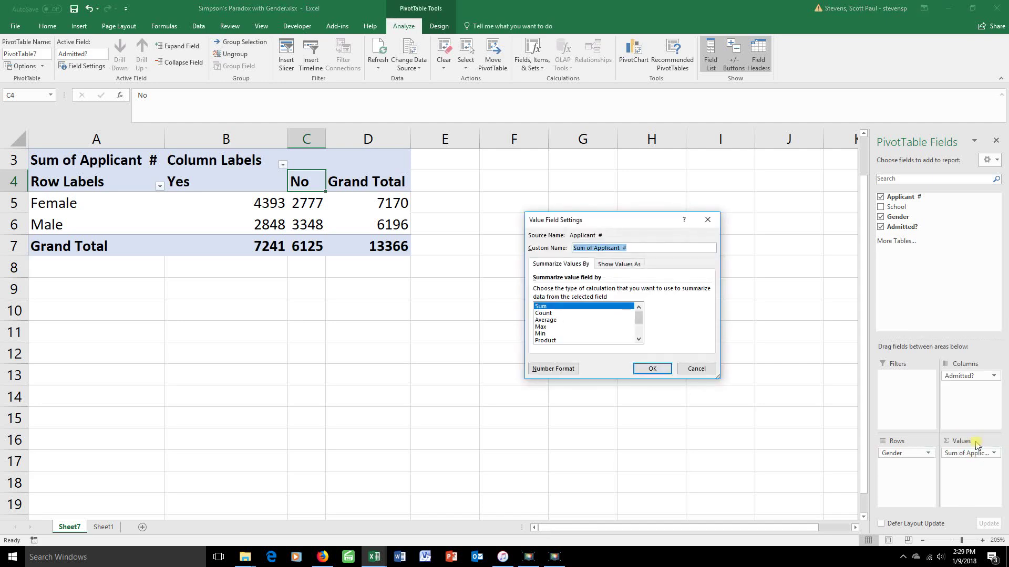
pyautogui.click(549, 314)
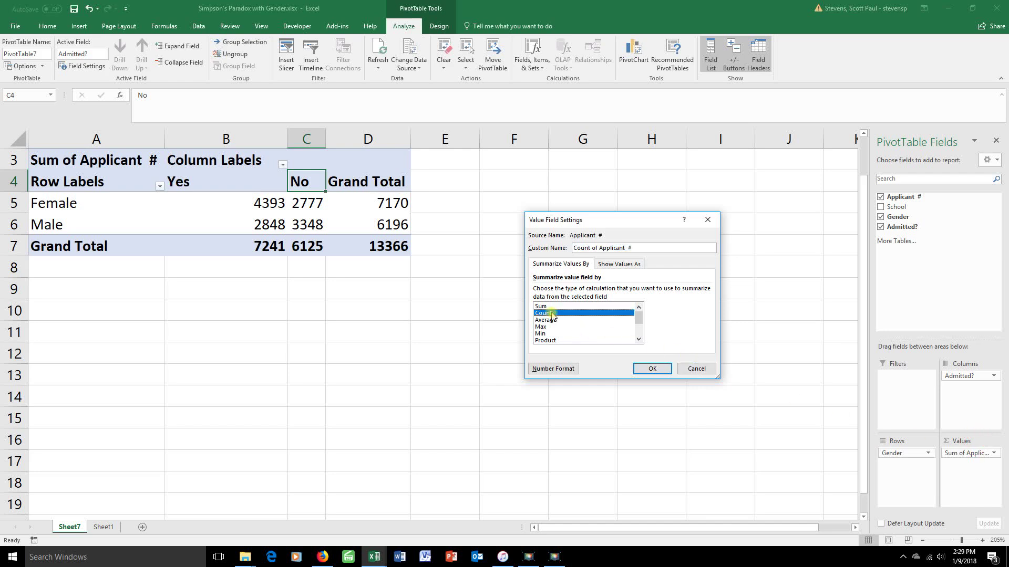
pyautogui.click(651, 369)
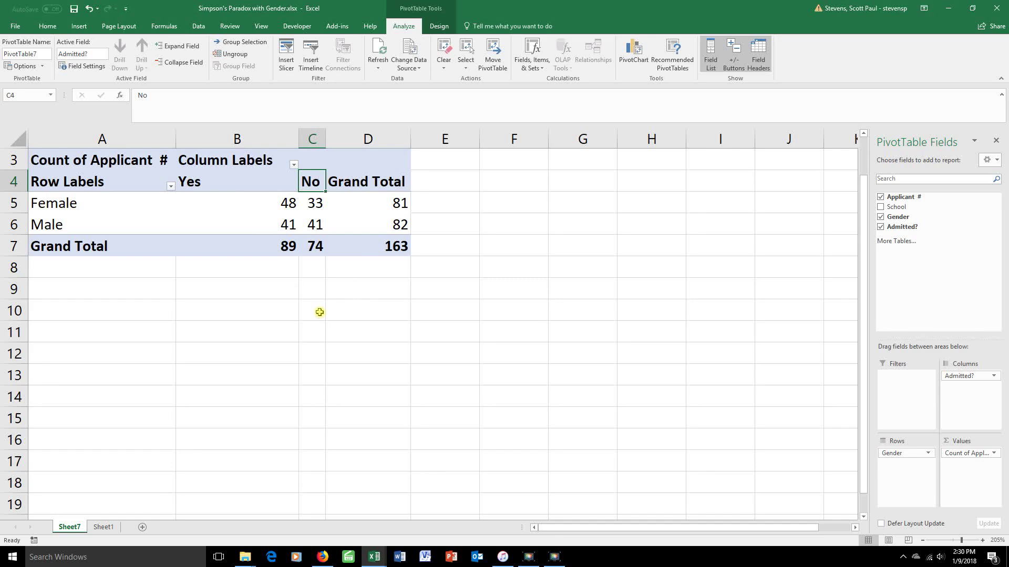
pyautogui.moveTo(375, 247)
# Copy the pivot's count values and paste them as plain cells at B10
pyautogui.moveTo(203, 198); pyautogui.dragTo(385, 246)
pyautogui.hotkey('ctrl', 'c')
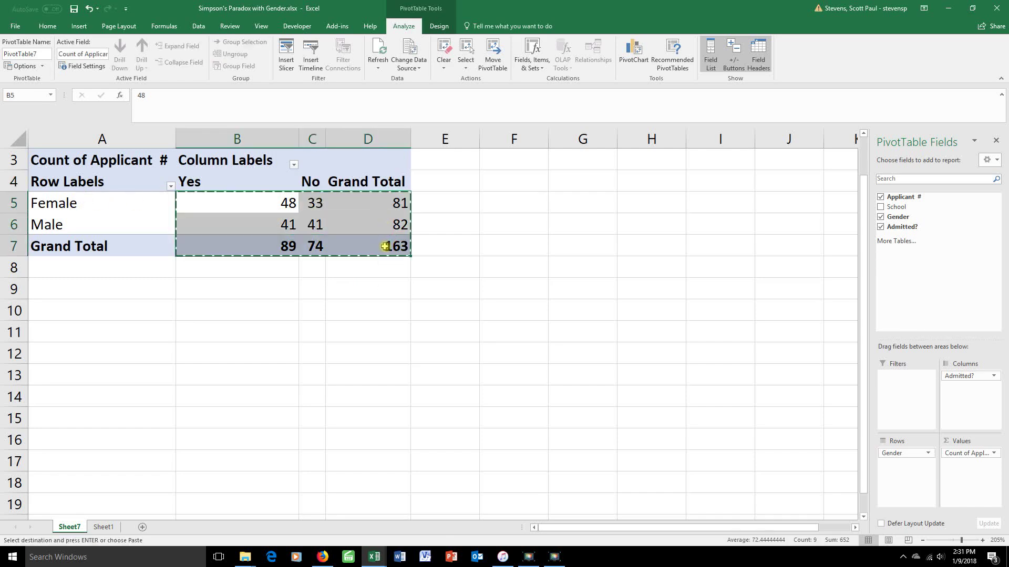
pyautogui.click(229, 308)
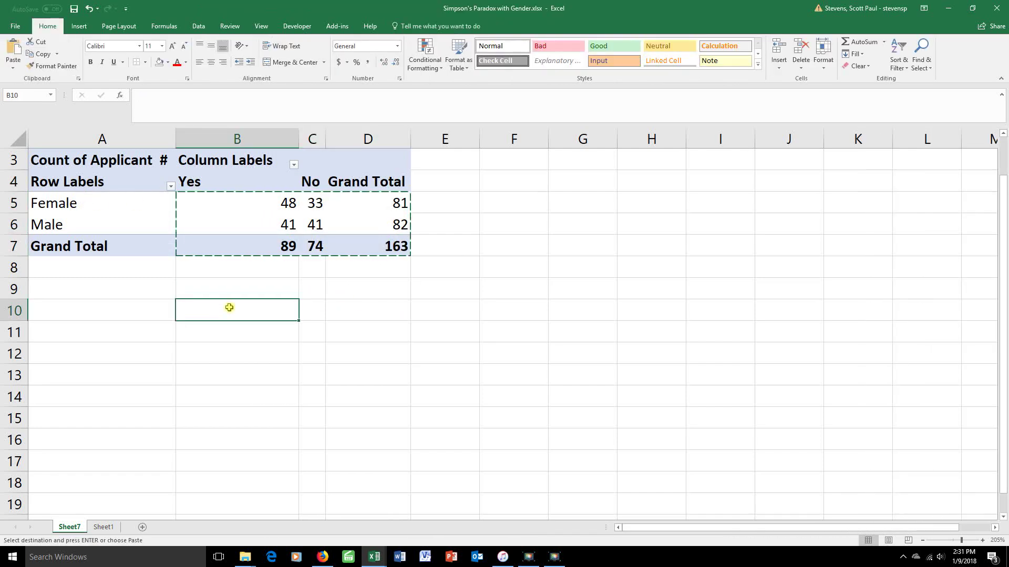
pyautogui.hotkey('ctrl', 'v')
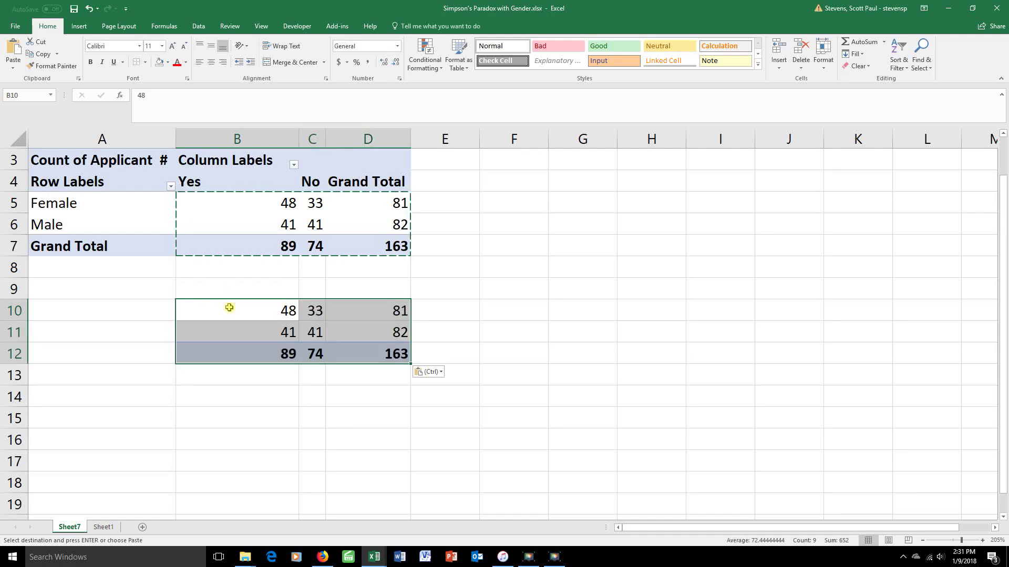
# Label the copied columns Y, N and Total in B9:D9
pyautogui.click(253, 289)
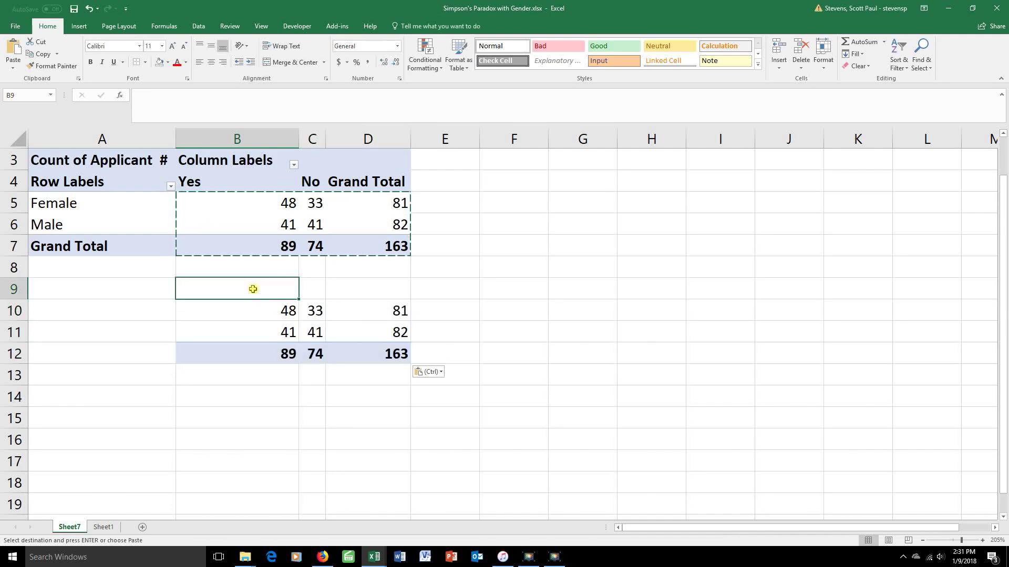
pyautogui.write('Y')
pyautogui.press('Tab')
pyautogui.write('N')
pyautogui.press('Tab')
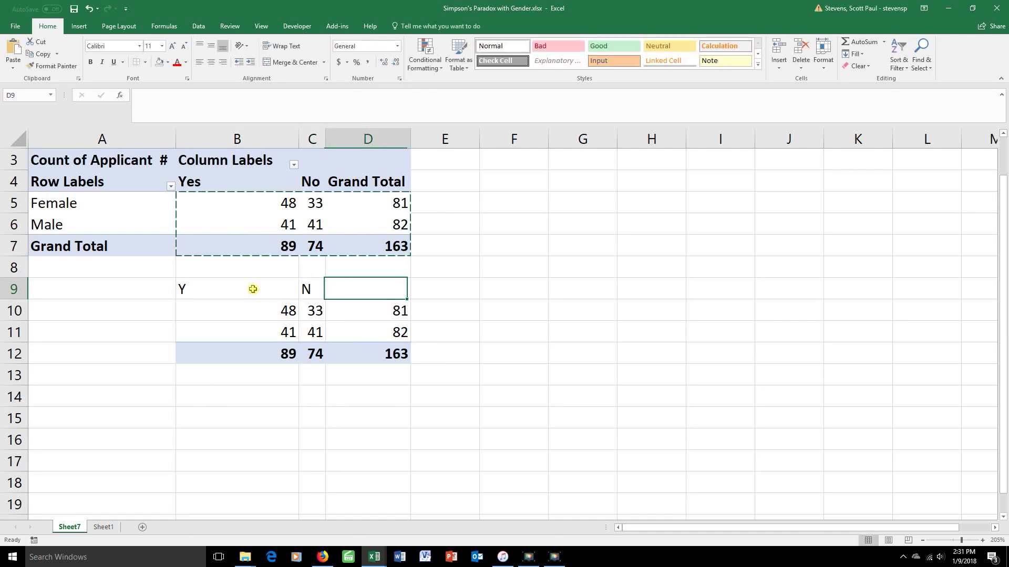
pyautogui.write('Total')
pyautogui.press('Return')
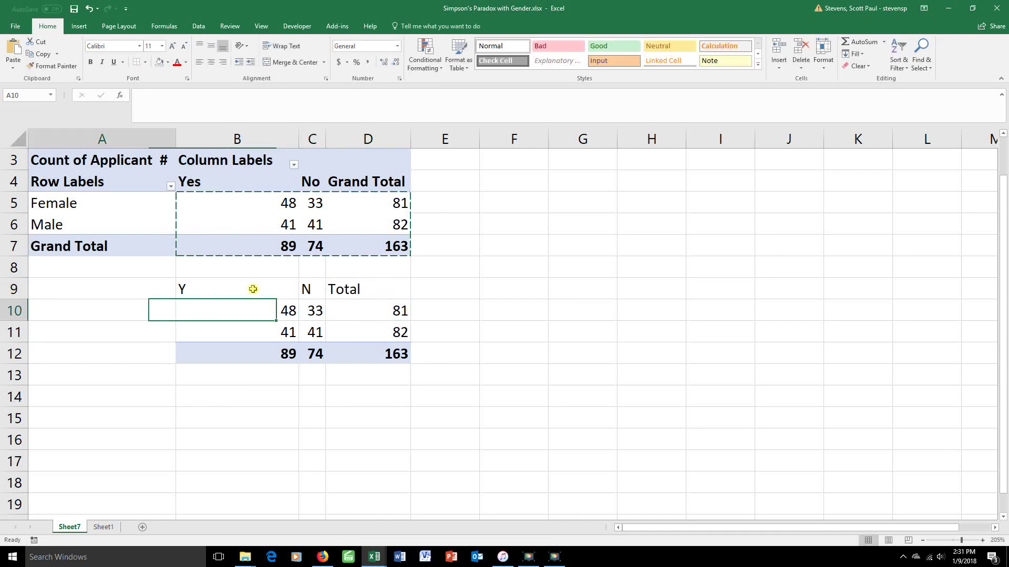
# Label the rows F, M and Total in A10:A12 and enter AND in B14
pyautogui.write('F')
pyautogui.press('Return')
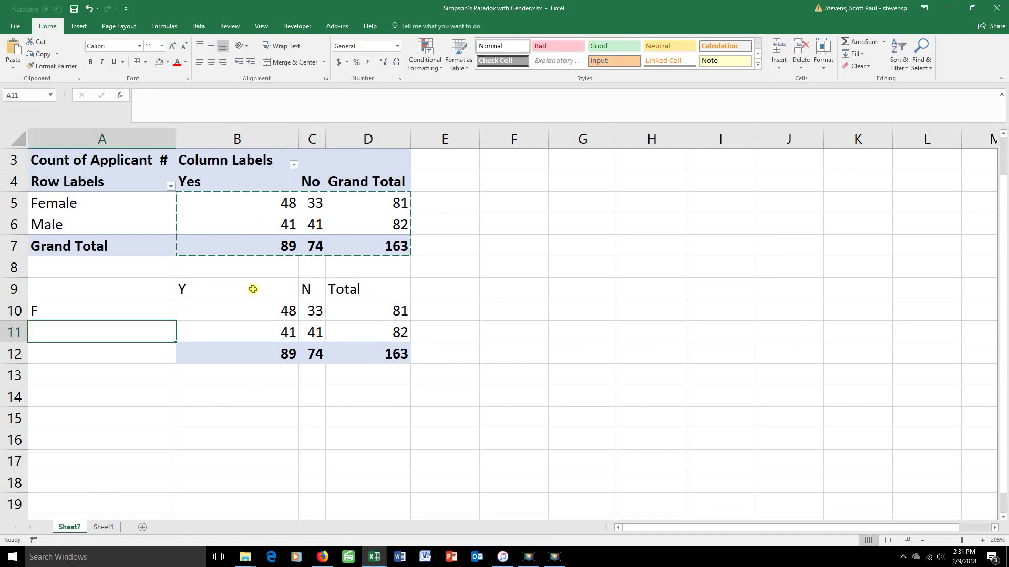
pyautogui.write('M')
pyautogui.press('Return')
pyautogui.write('Tota')
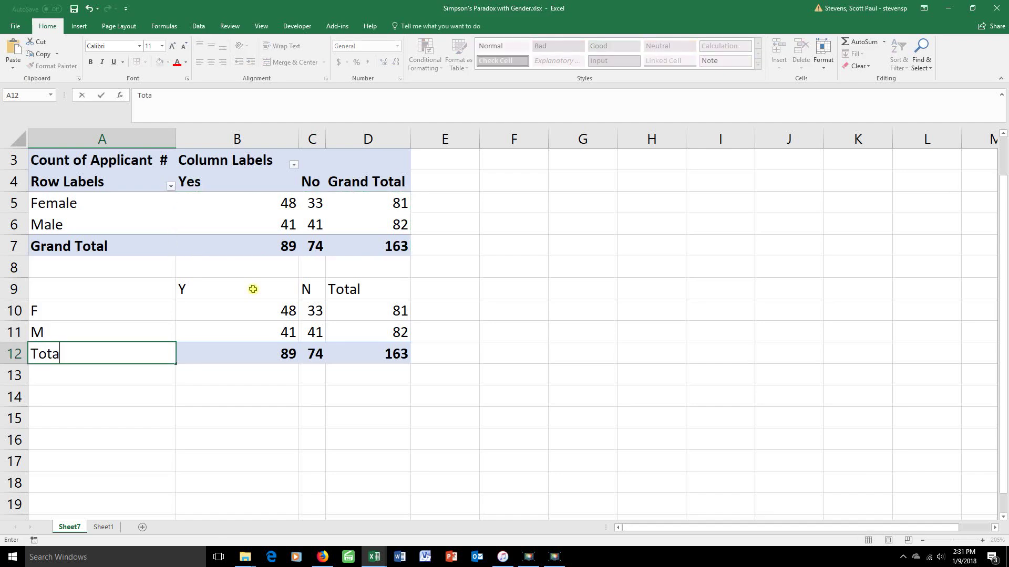
pyautogui.write('l')
pyautogui.press('Return')
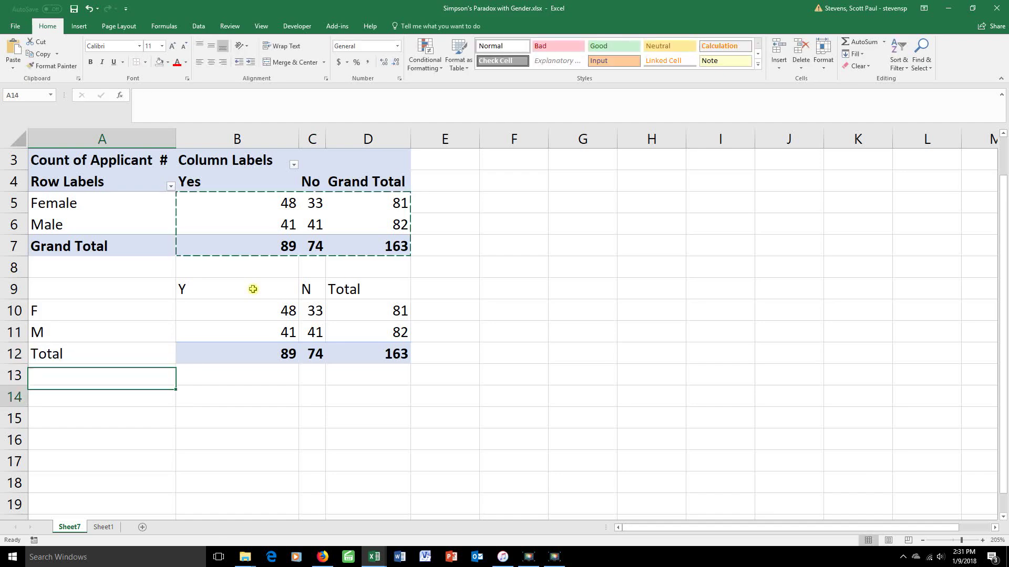
pyautogui.press('Down')
pyautogui.press('Right')
pyautogui.press('Right')
pyautogui.press('Left')
pyautogui.write('AND')
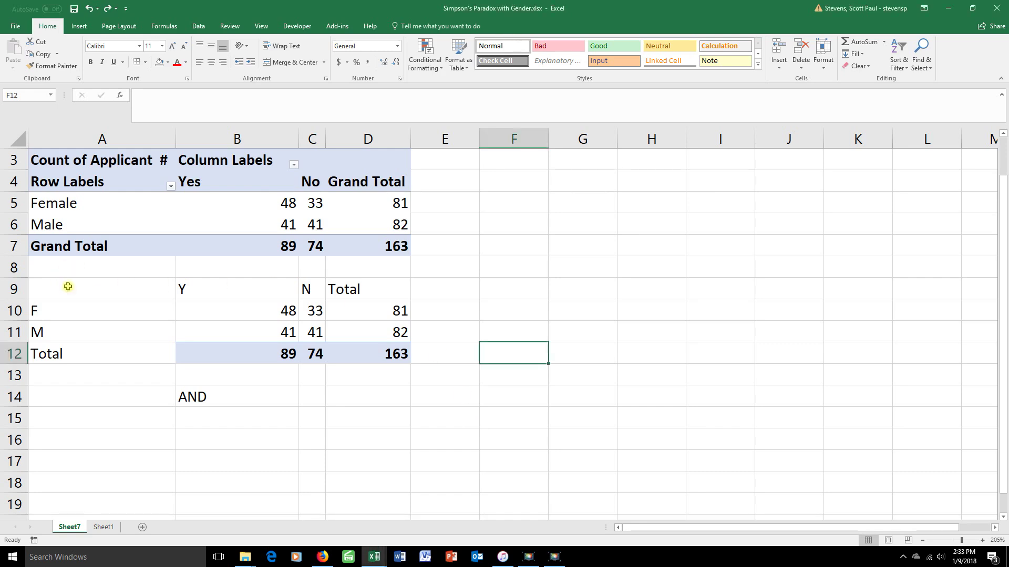
# Copy the count table A9:D12 to F9 and clear its numbers in G10:I12
pyautogui.moveTo(83, 284); pyautogui.dragTo(380, 354)
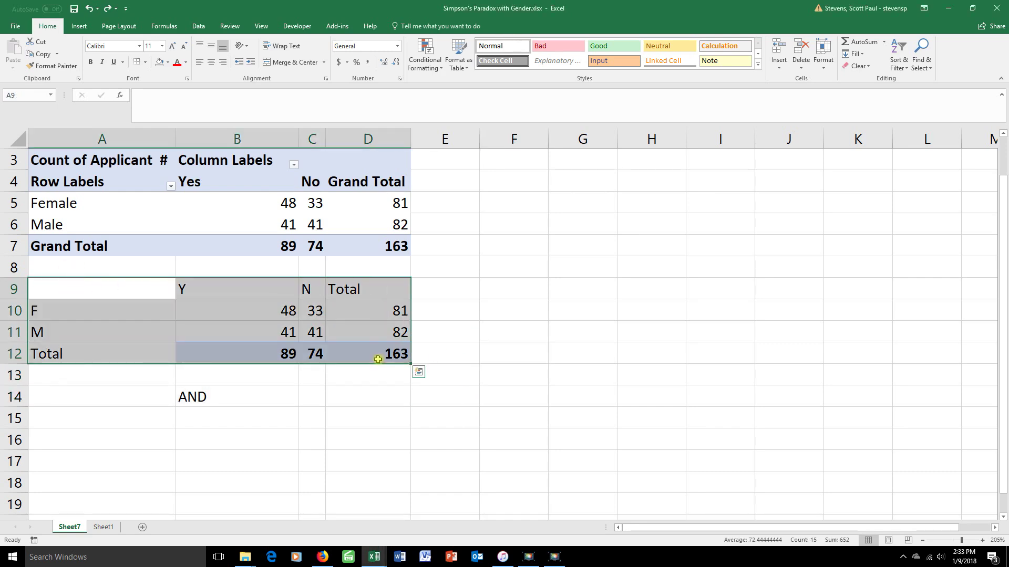
pyautogui.hotkey('ctrl', 'c')
pyautogui.click(499, 292)
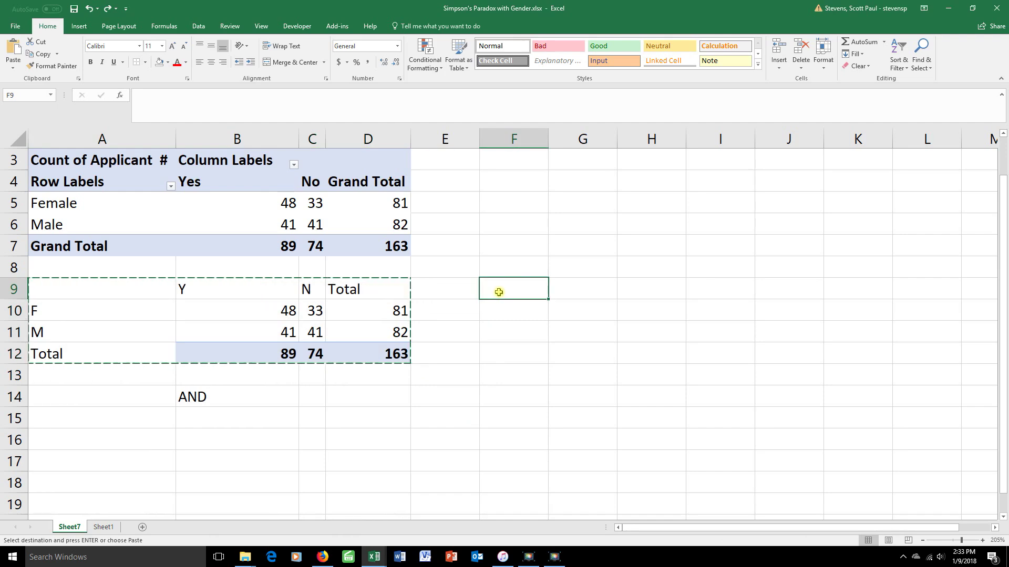
pyautogui.hotkey('ctrl', 'v')
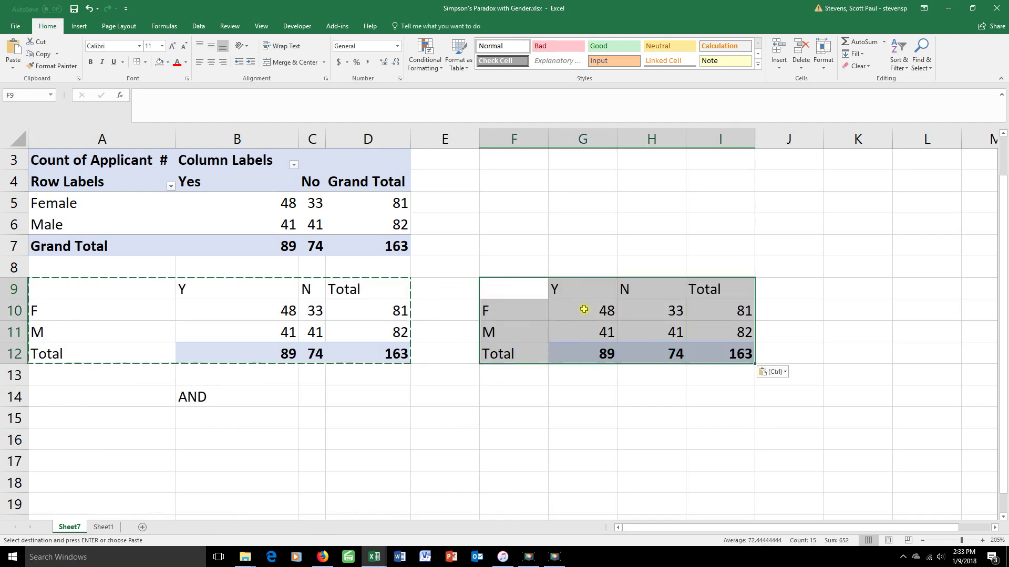
pyautogui.moveTo(584, 309); pyautogui.dragTo(710, 351)
pyautogui.press('Delete')
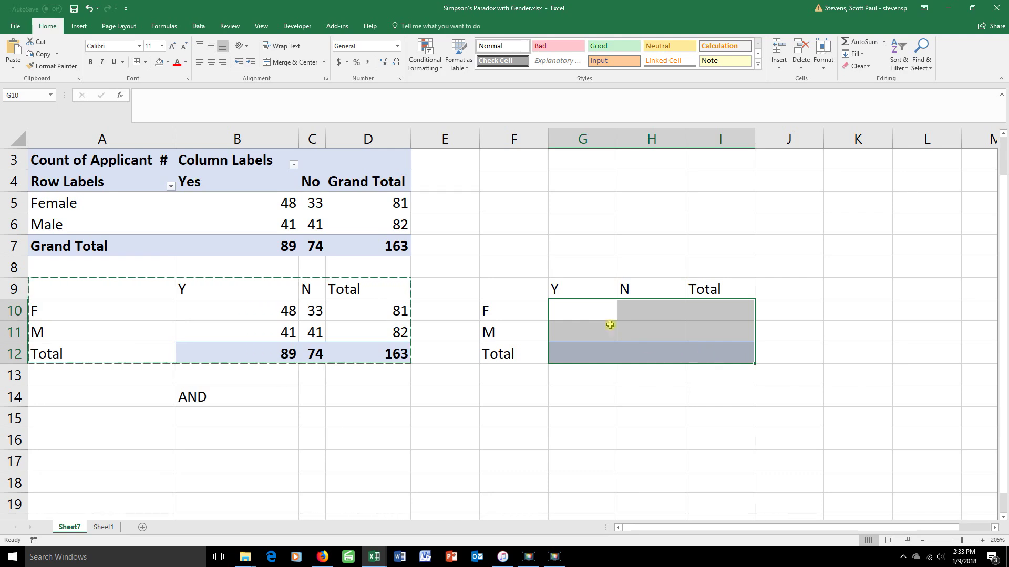
# Enter =B10/$D$12 in G10, dividing the female-admitted count by the anchored total 163
pyautogui.click(581, 310)
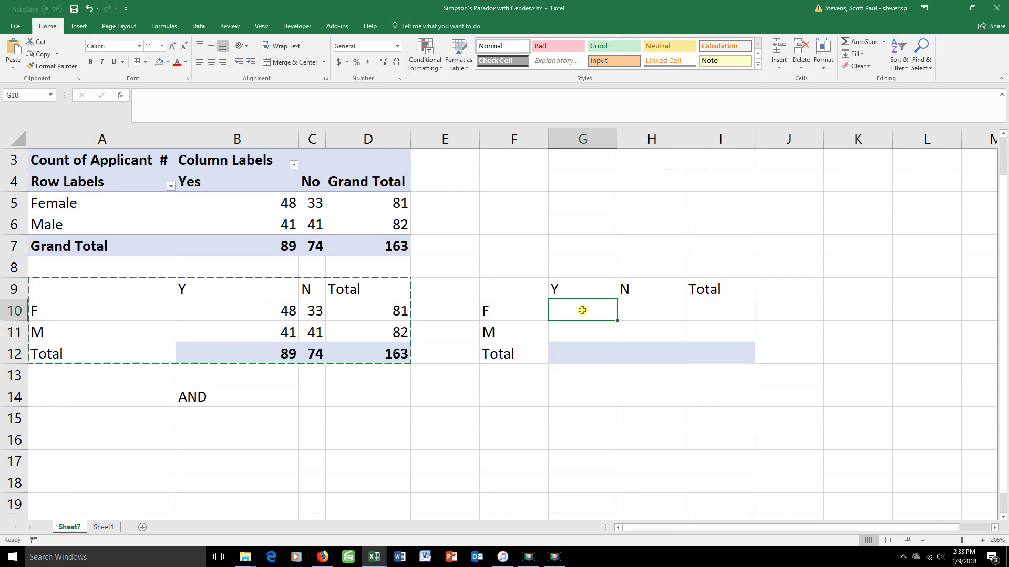
pyautogui.write('=')
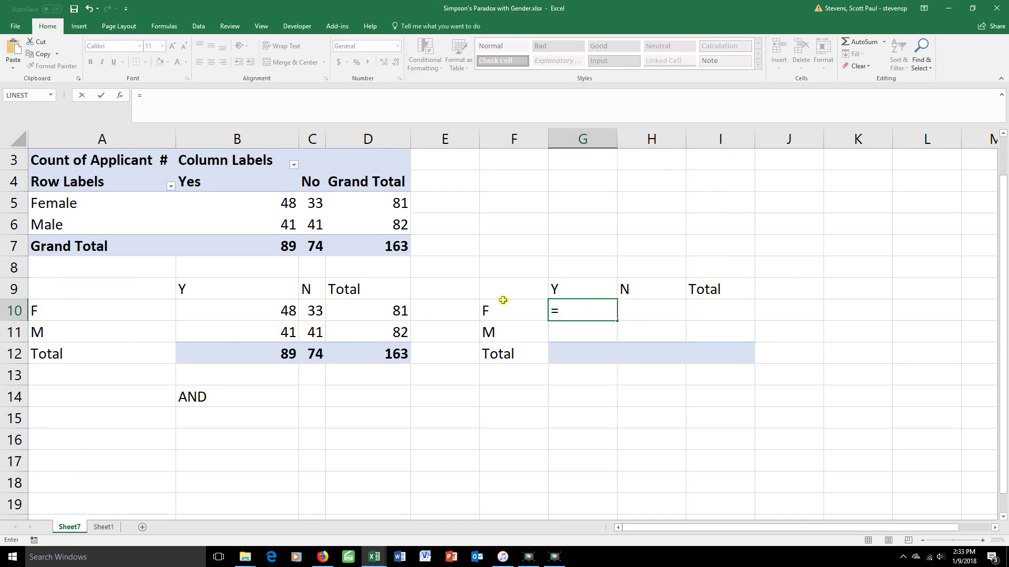
pyautogui.click(273, 307)
pyautogui.write('/')
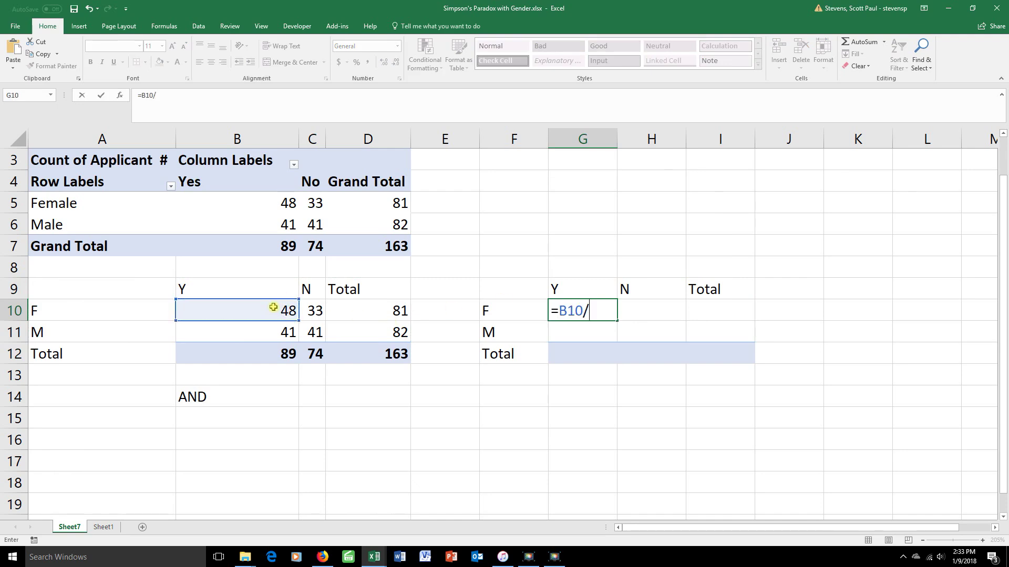
pyautogui.click(381, 355)
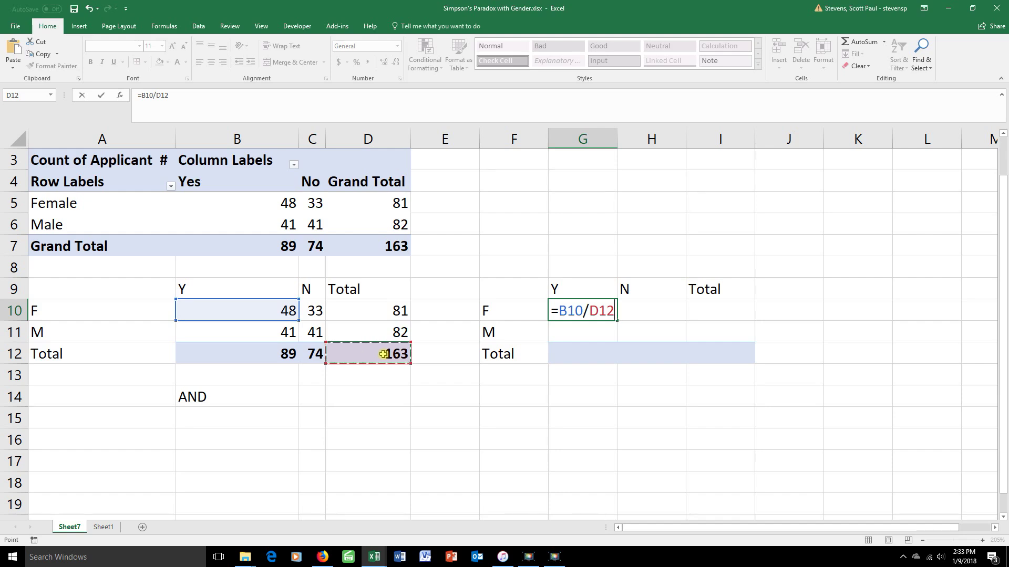
pyautogui.press('Return')
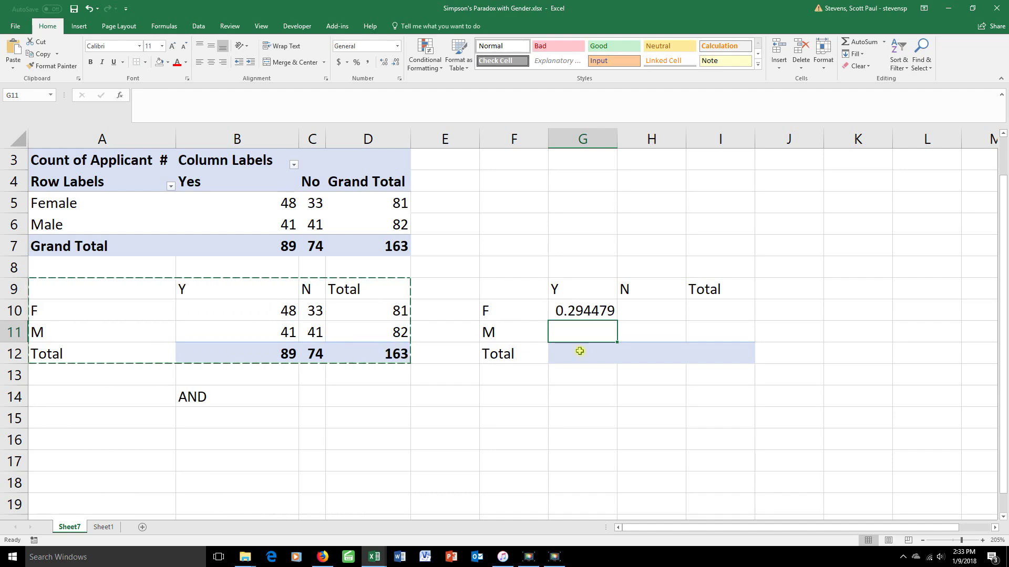
pyautogui.click(578, 312)
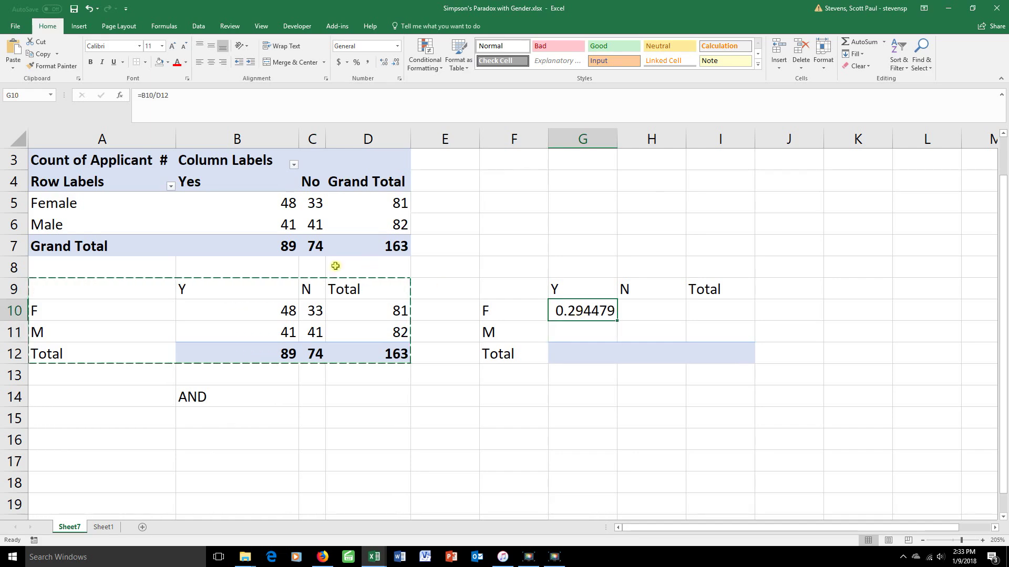
pyautogui.click(204, 90)
pyautogui.click(157, 96)
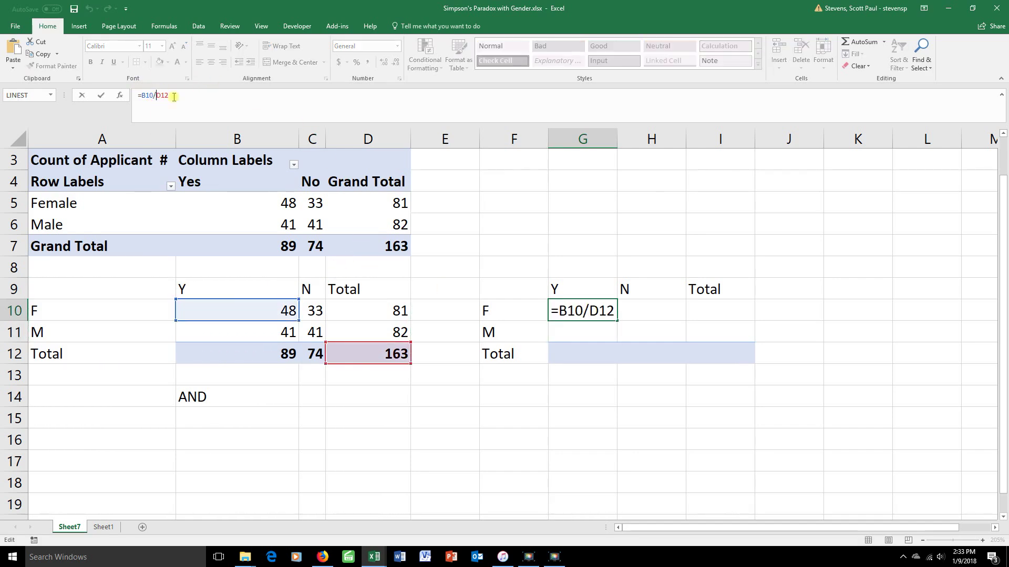
pyautogui.write('$D$')
pyautogui.press('Return')
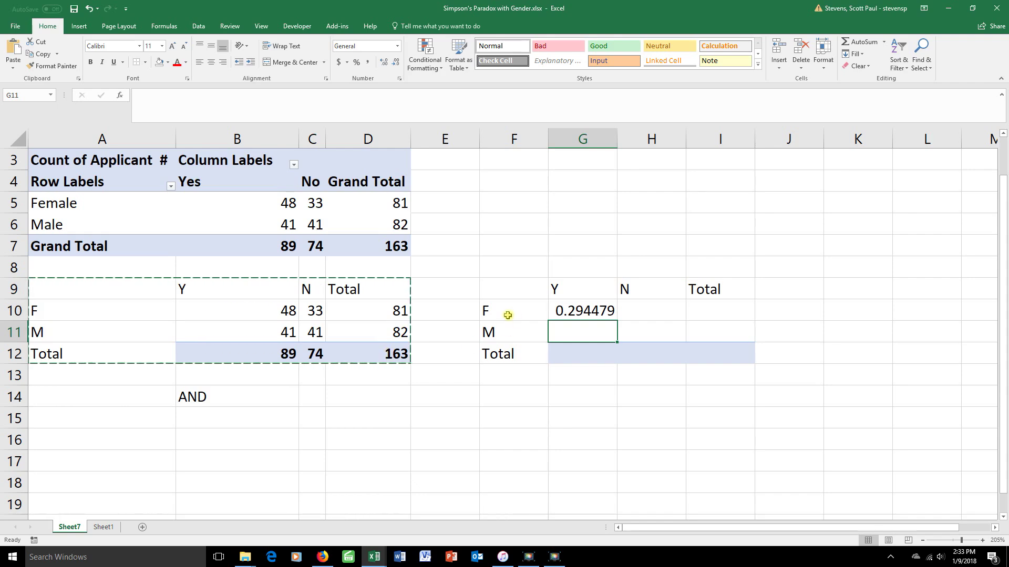
# Fill the proportion formula across and down to I12, giving a grand total of 1
pyautogui.click(578, 312)
pyautogui.moveTo(616, 320); pyautogui.dragTo(757, 355)
pyautogui.click(715, 400)
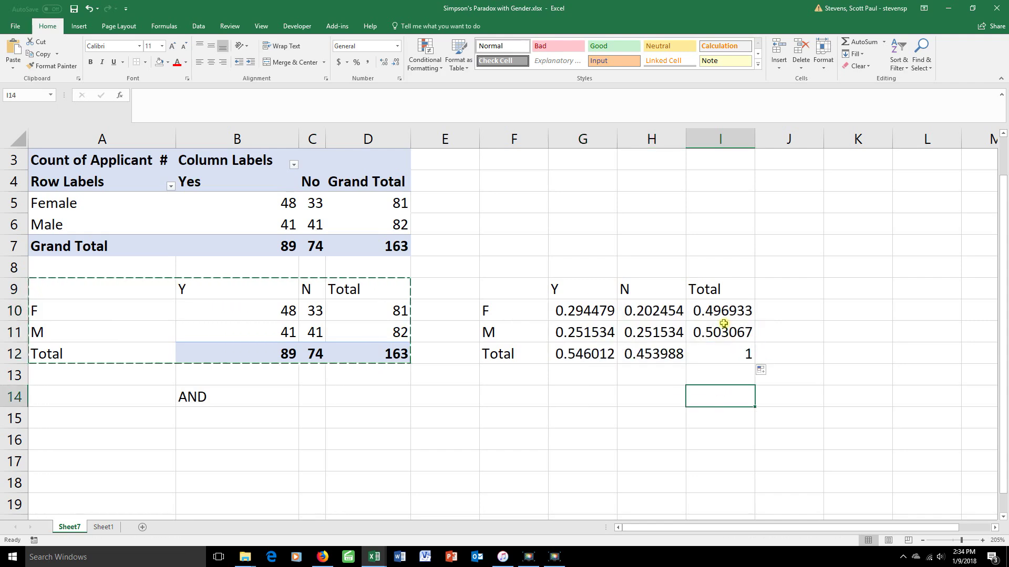
pyautogui.doubleClick(718, 318)
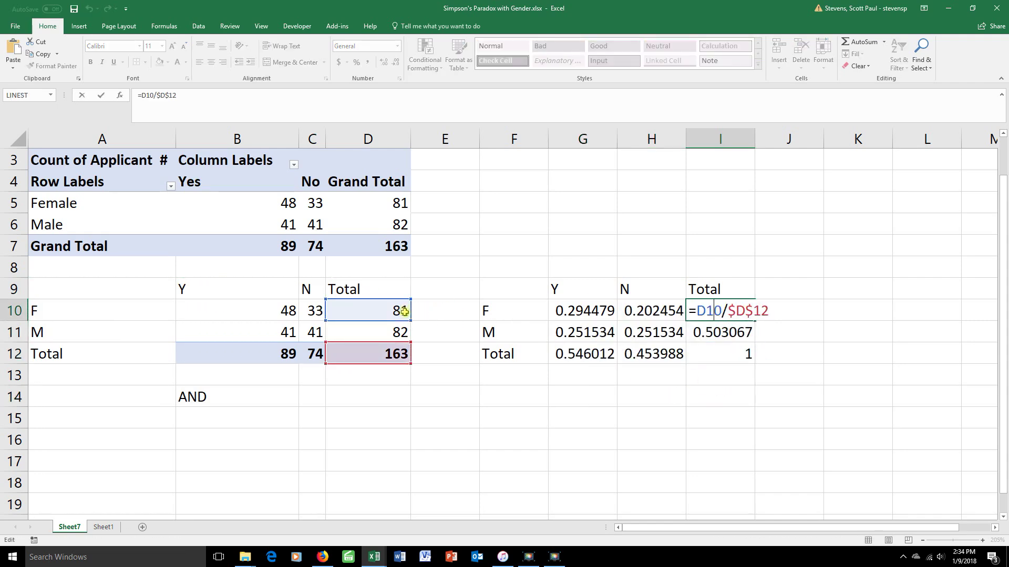
pyautogui.press('Escape')
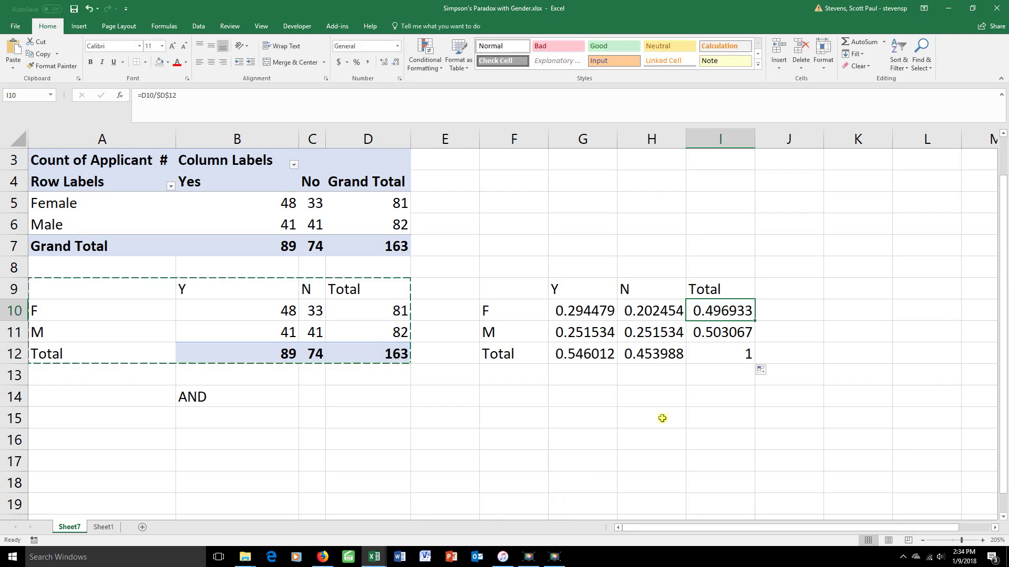
pyautogui.moveTo(711, 313); pyautogui.dragTo(712, 355)
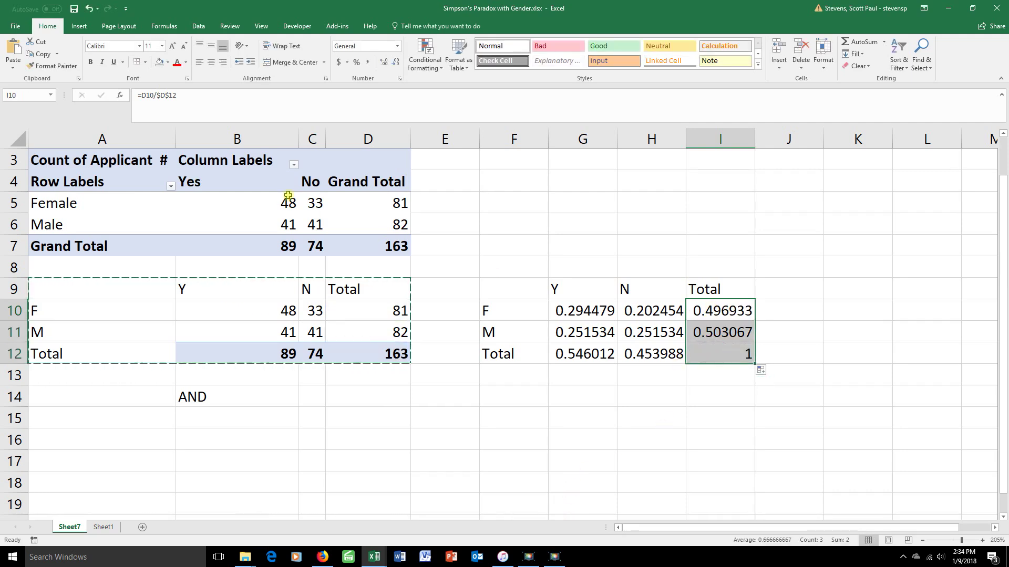
# Color the totals column I10:I12 and totals row G12:I12 red, and enter AND in H14
pyautogui.click(177, 62)
pyautogui.moveTo(566, 354); pyautogui.dragTo(725, 353)
pyautogui.click(177, 63)
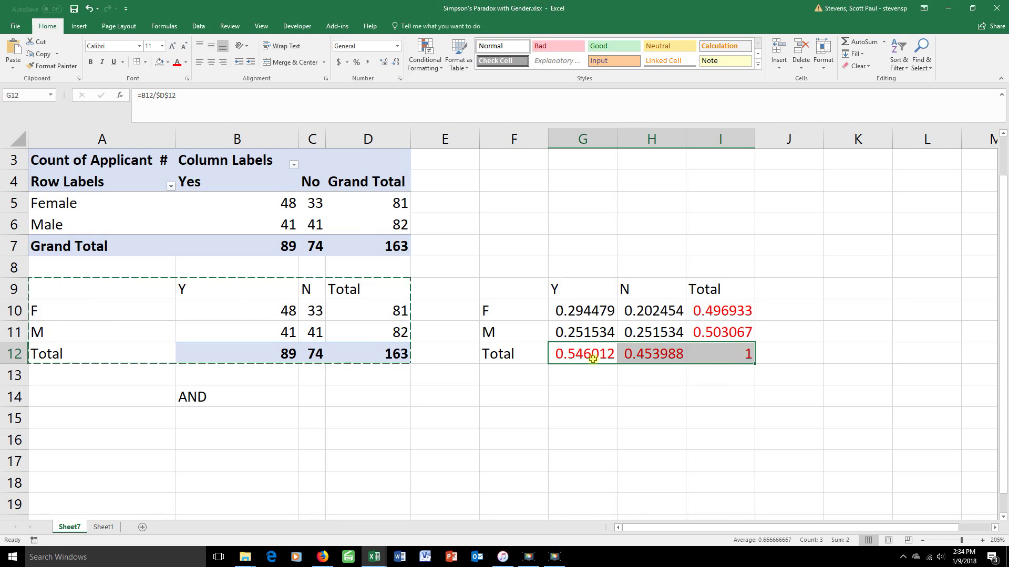
pyautogui.click(657, 390)
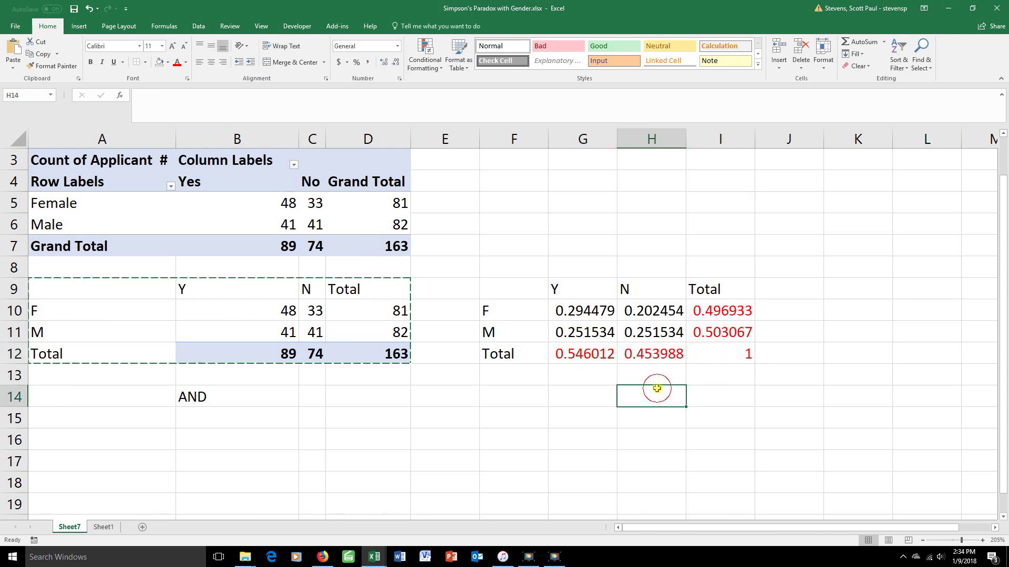
pyautogui.write('AND')
pyautogui.press('Return')
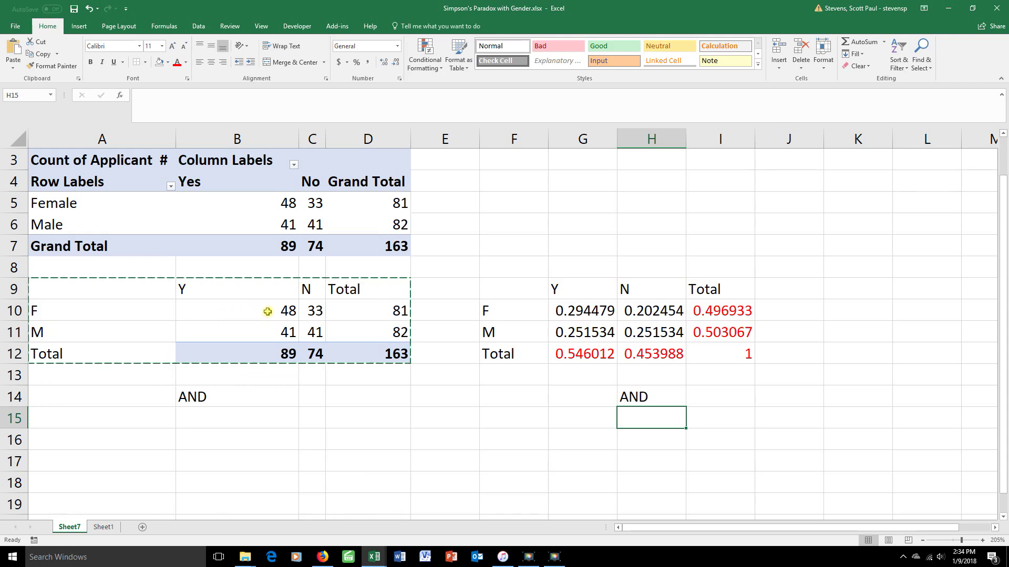
# Enter =48/81 in D15 and label it 'Chance of a woman being accepted' below
pyautogui.click(351, 409)
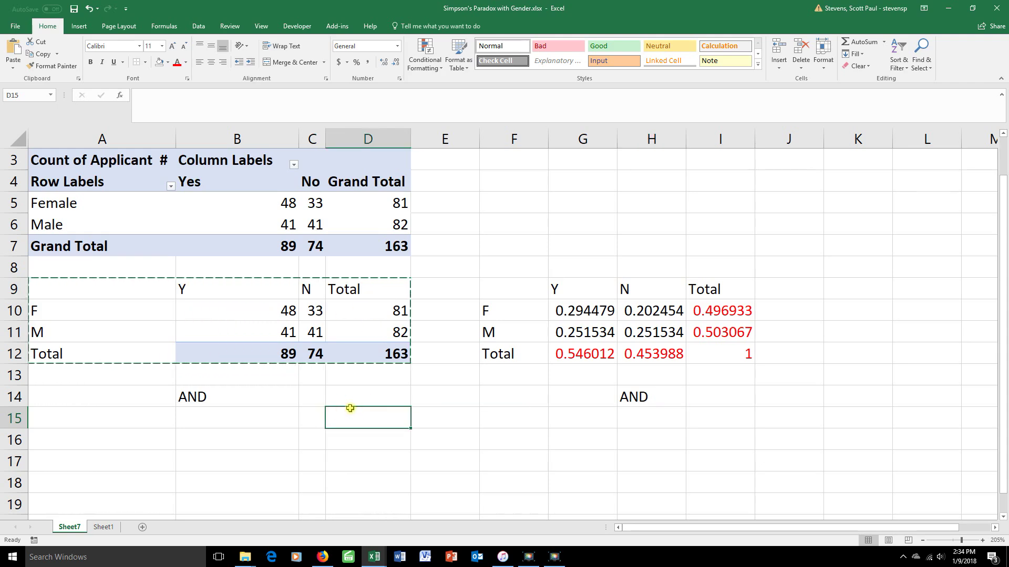
pyautogui.write('=48/81')
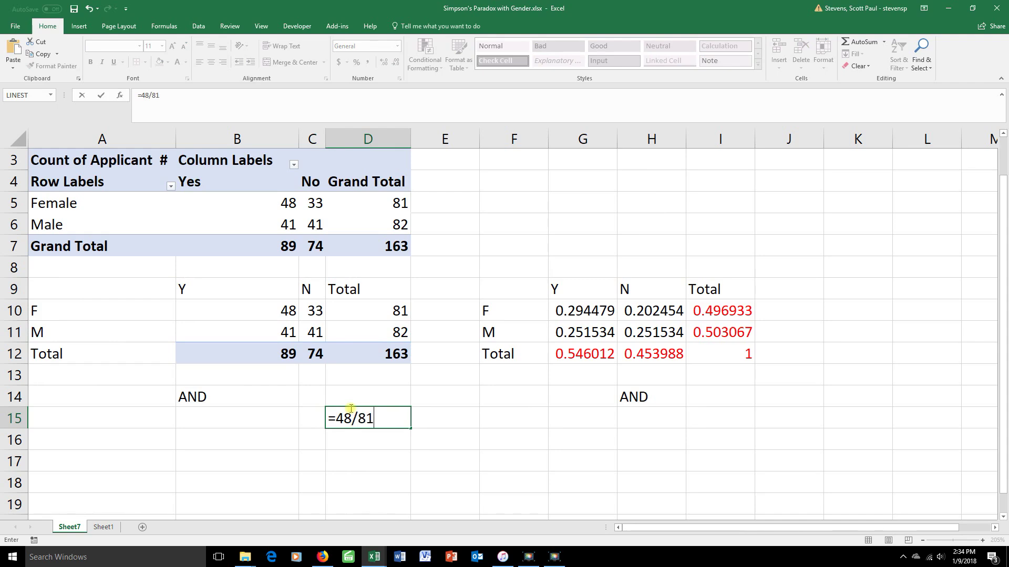
pyautogui.press('Return')
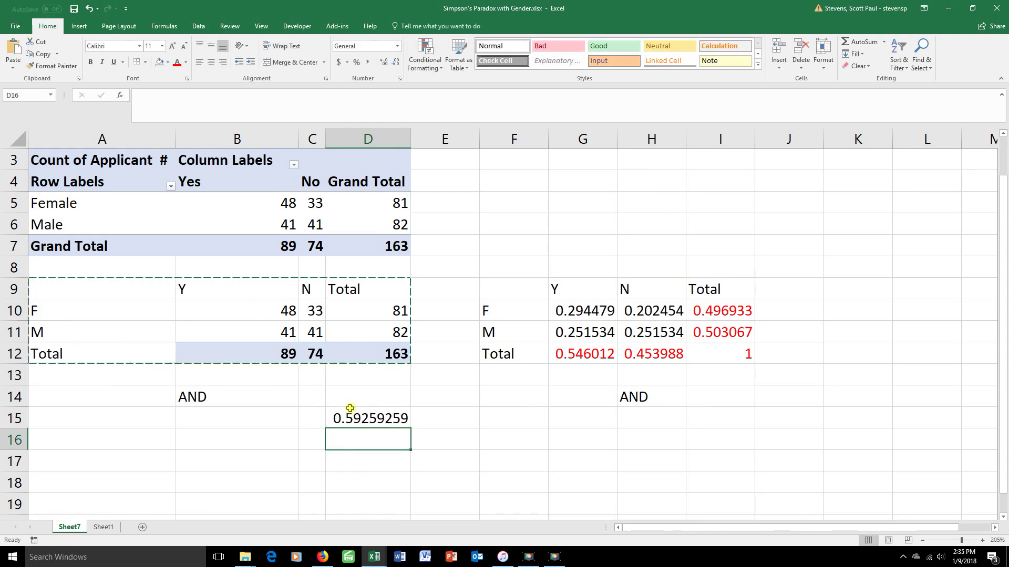
pyautogui.write('Chan')
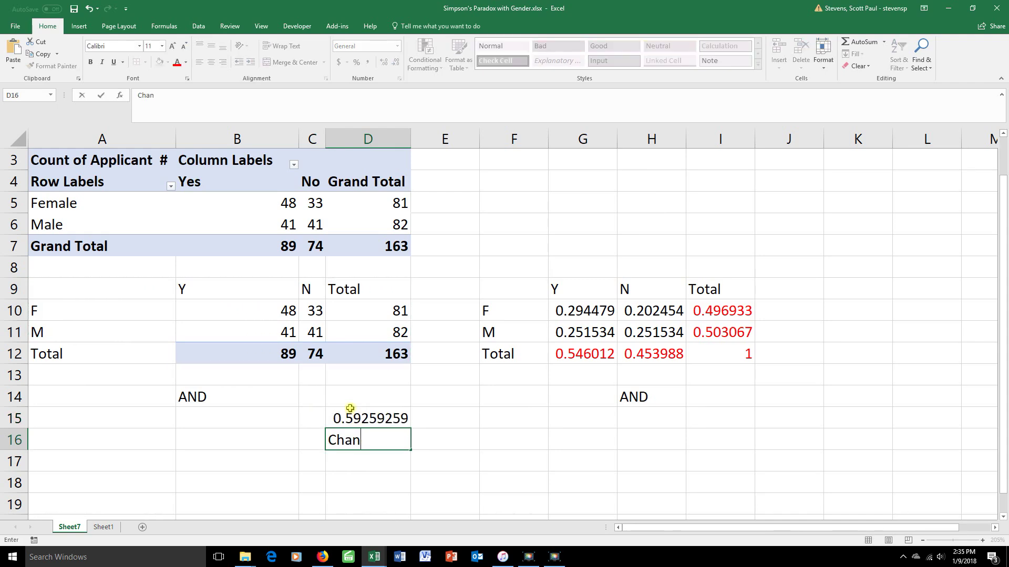
pyautogui.write('ce of a woman being accepted')
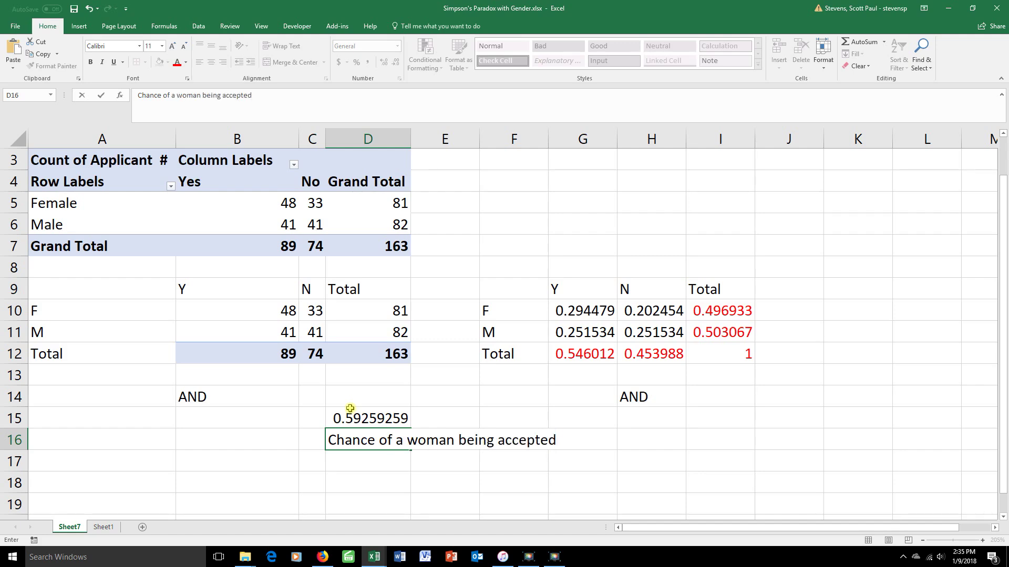
pyautogui.click(428, 467)
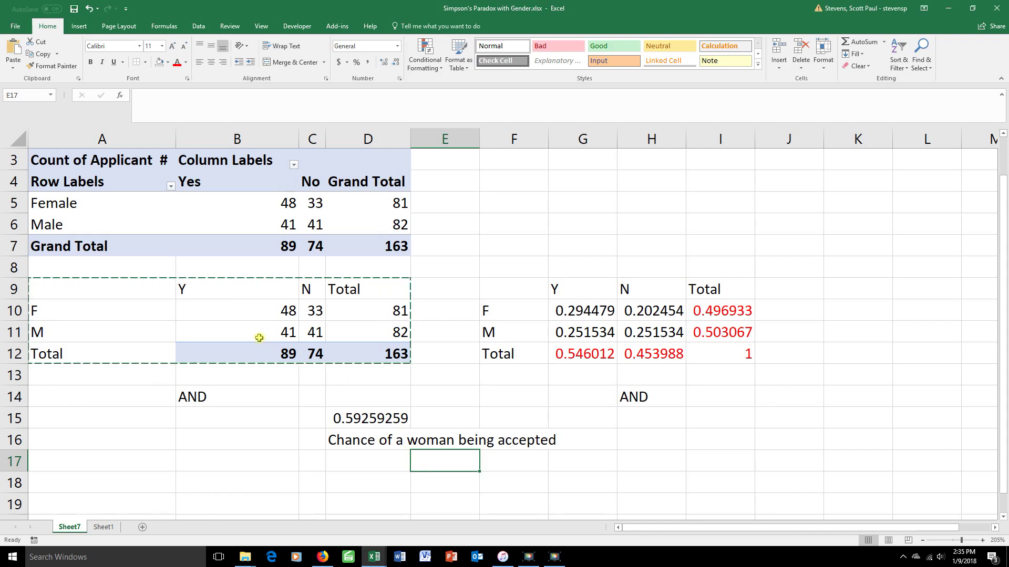
# Enter =41/82 in D17 to get 0.5, then review the D15 and D17 formulas
pyautogui.click(357, 457)
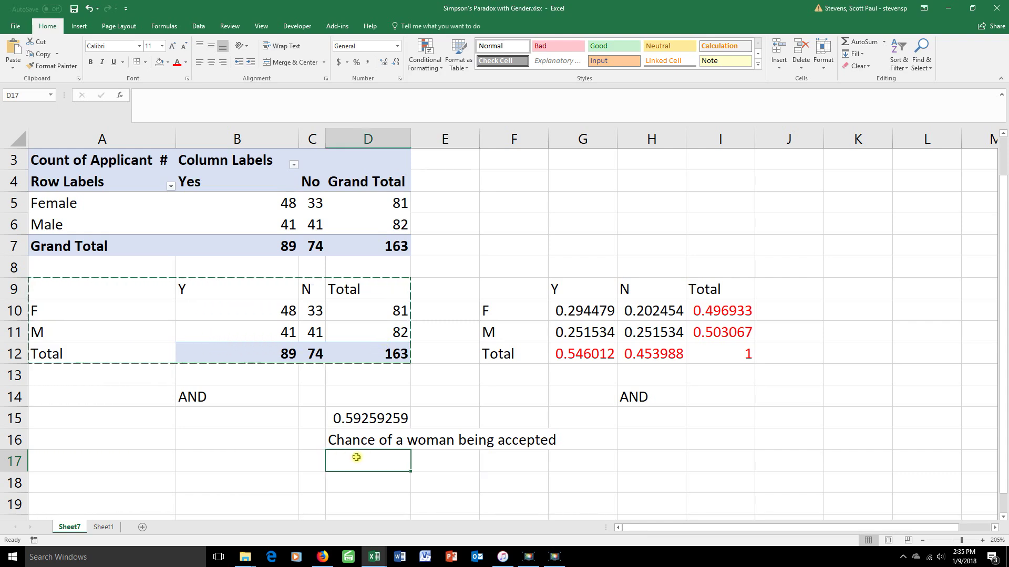
pyautogui.write('=41/89')
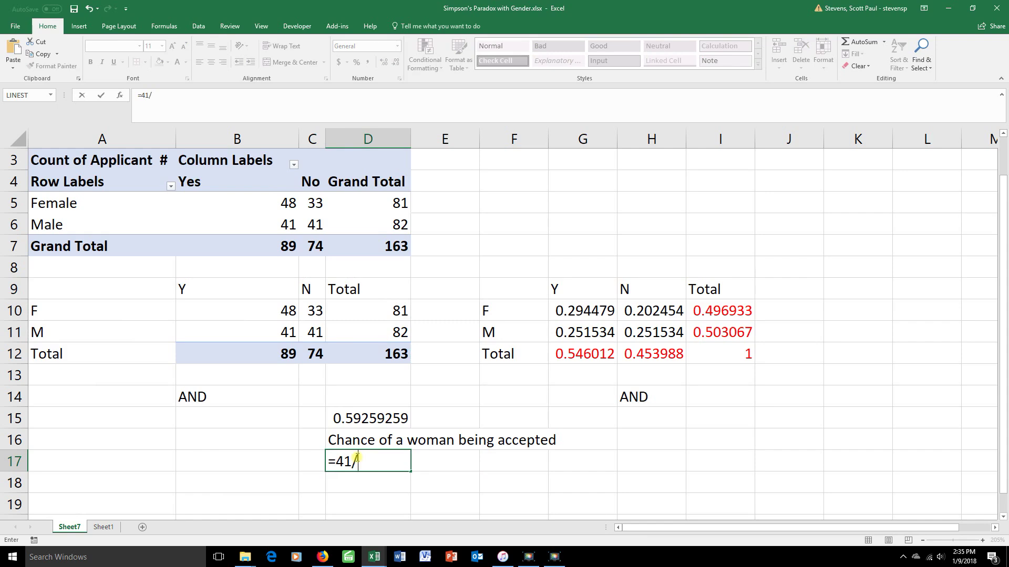
pyautogui.press('BackSpace')
pyautogui.press('BackSpace')
pyautogui.write('82')
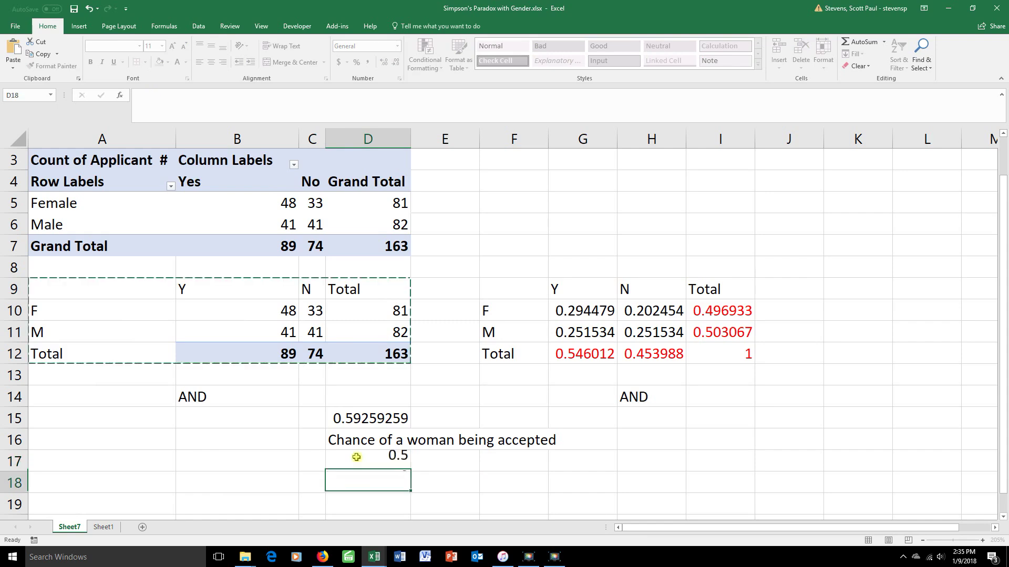
pyautogui.press('Return')
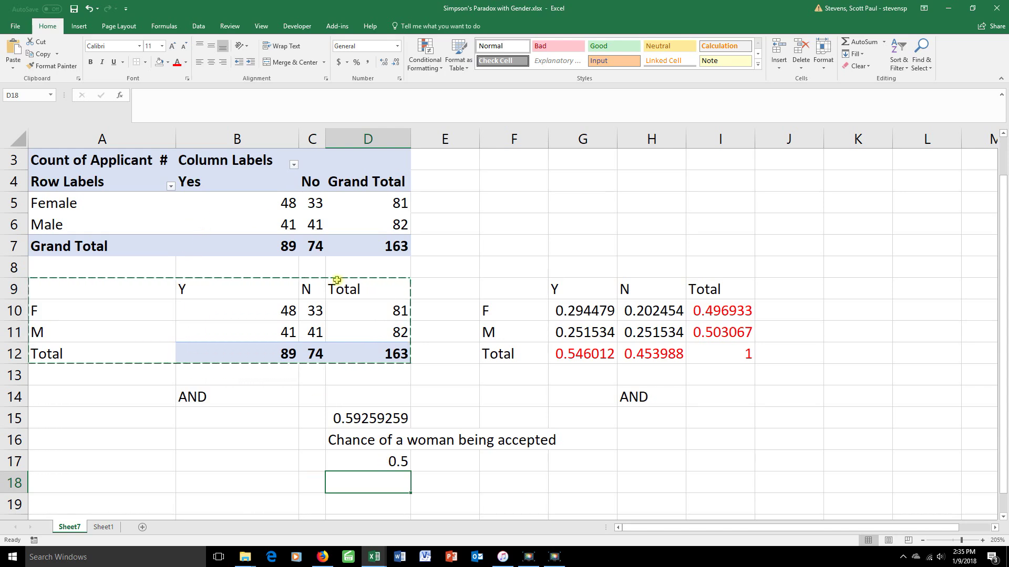
pyautogui.click(350, 419)
pyautogui.click(370, 466)
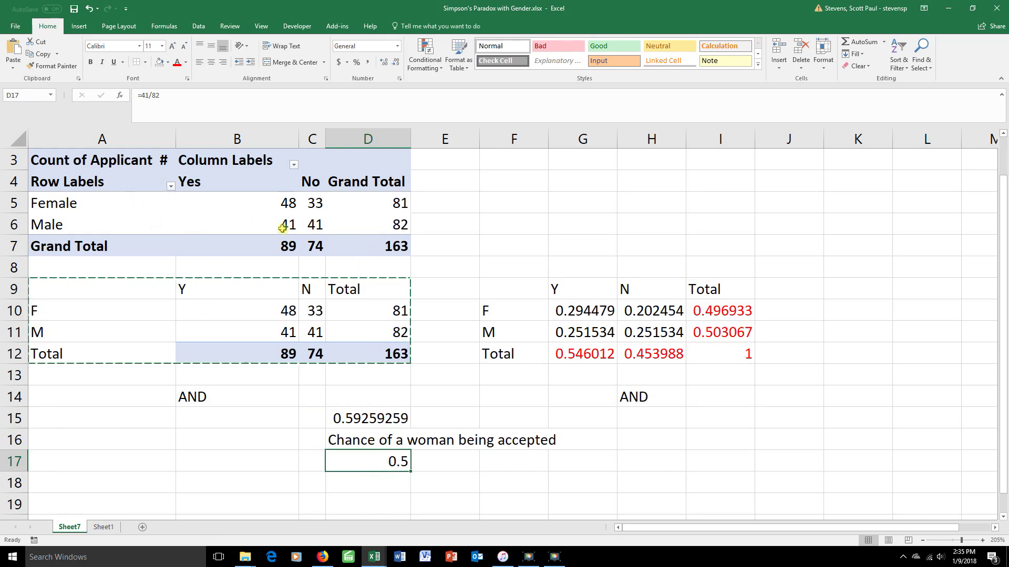
pyautogui.moveTo(263, 218)
# Show the pivot values as % of Grand Total and compare them with the F9:I12 proportions
pyautogui.click(214, 207)
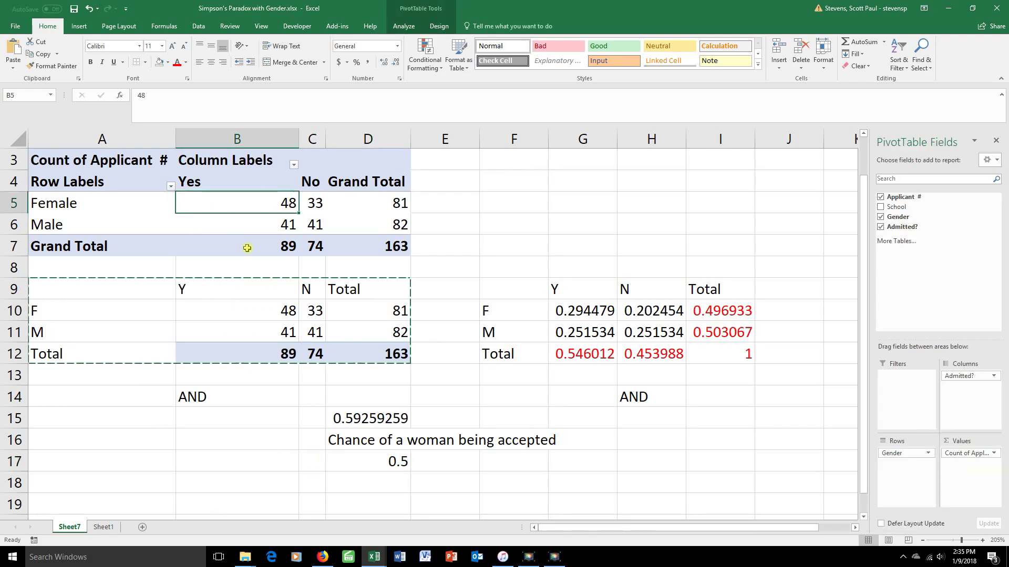
pyautogui.click(970, 454)
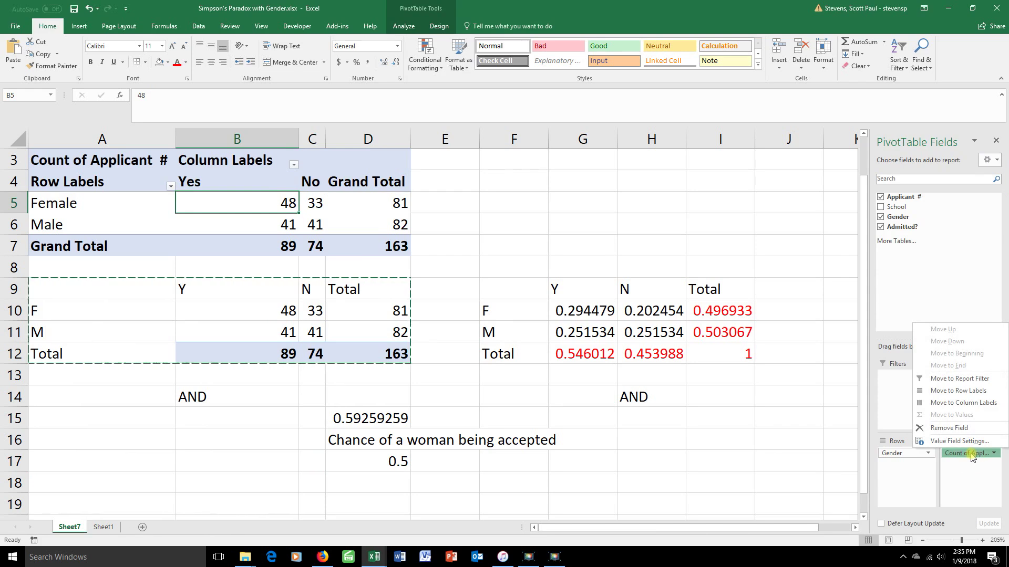
pyautogui.click(961, 442)
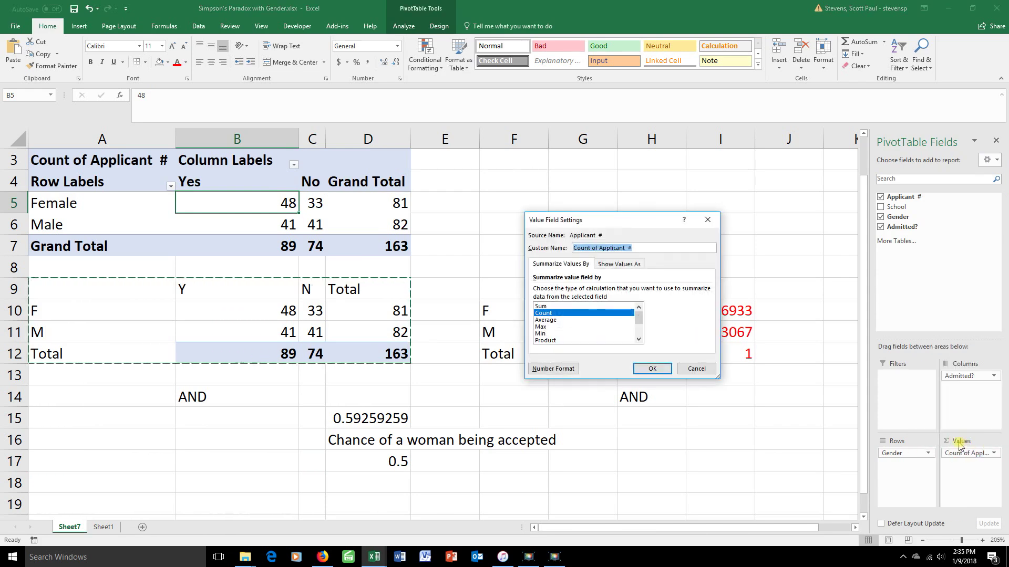
pyautogui.click(632, 267)
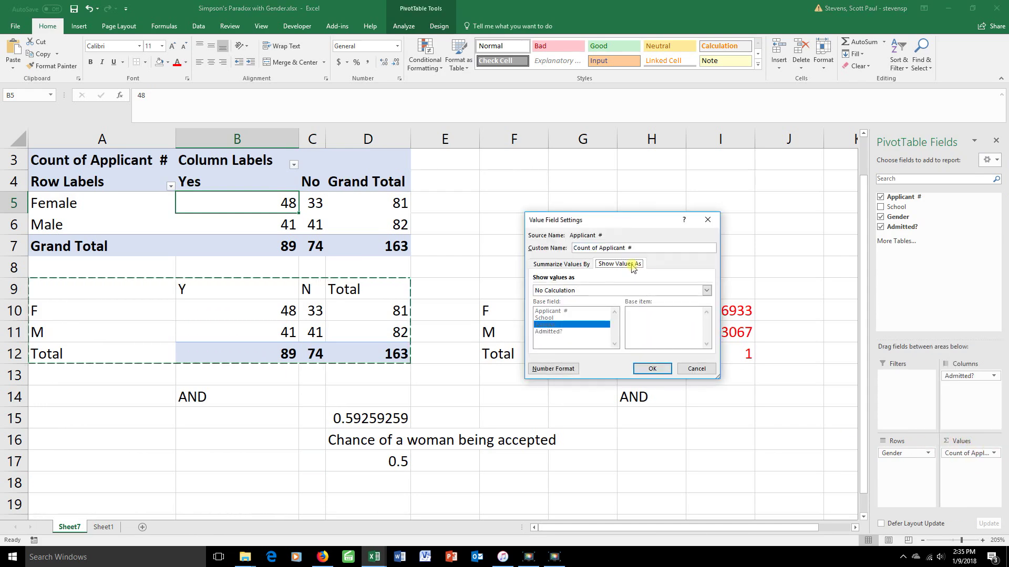
pyautogui.click(707, 291)
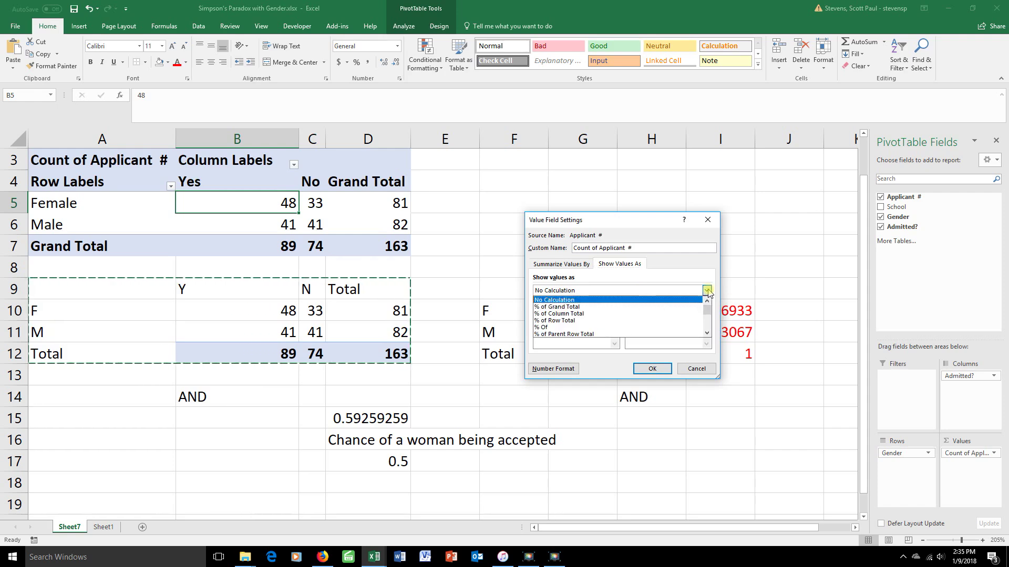
pyautogui.click(558, 307)
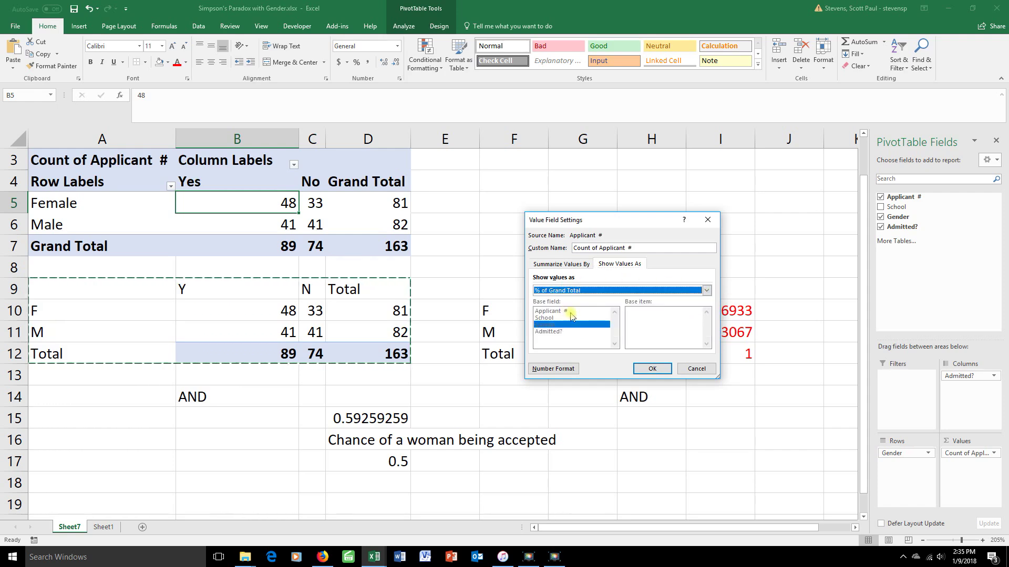
pyautogui.click(650, 369)
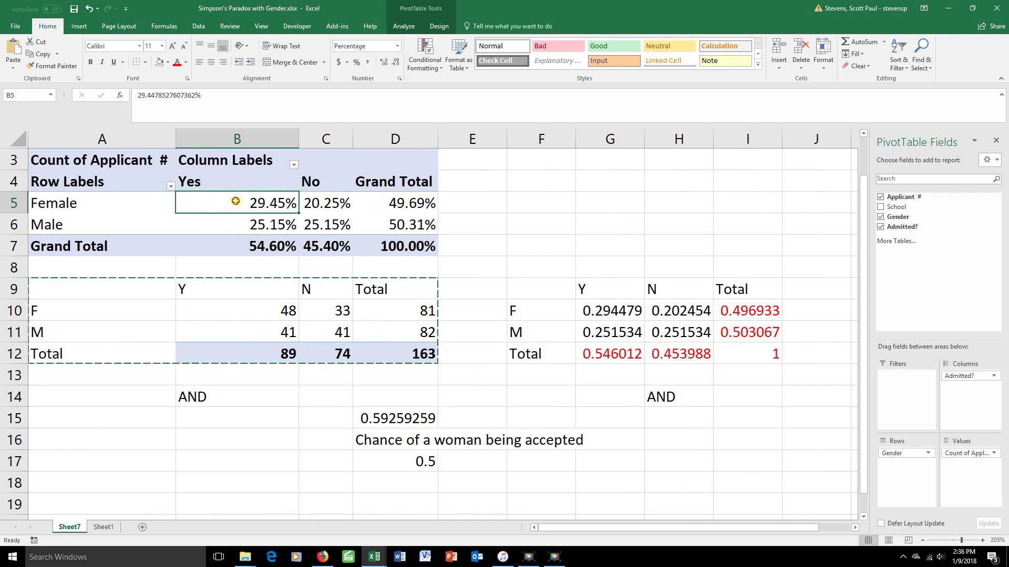
pyautogui.moveTo(235, 202); pyautogui.dragTo(402, 248)
pyautogui.moveTo(554, 295); pyautogui.dragTo(750, 354)
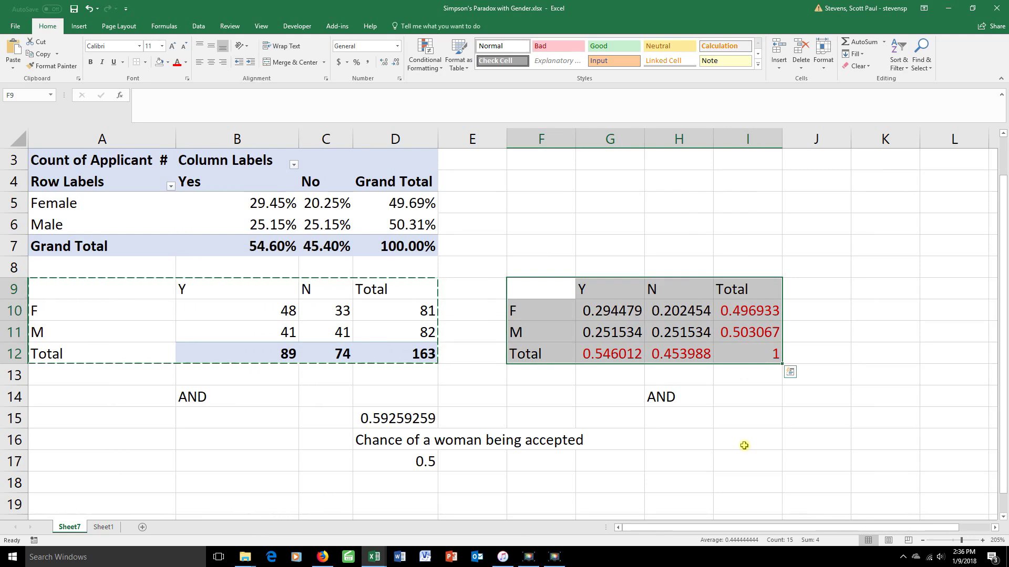
# Switch the pivot values to % of Row Total: Female 59.26%, Male 50.00% admitted
pyautogui.click(337, 224)
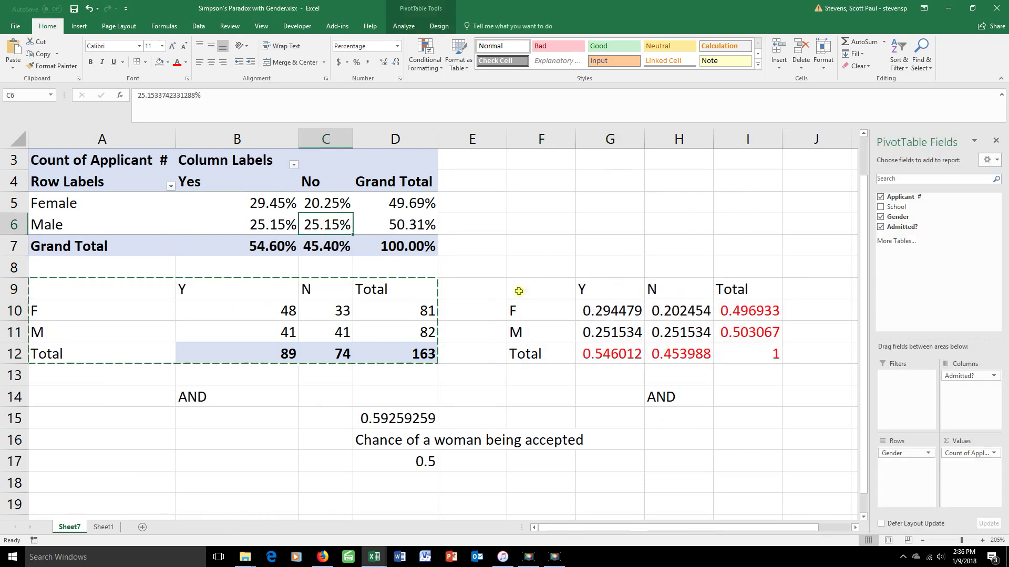
pyautogui.click(956, 455)
pyautogui.click(956, 455)
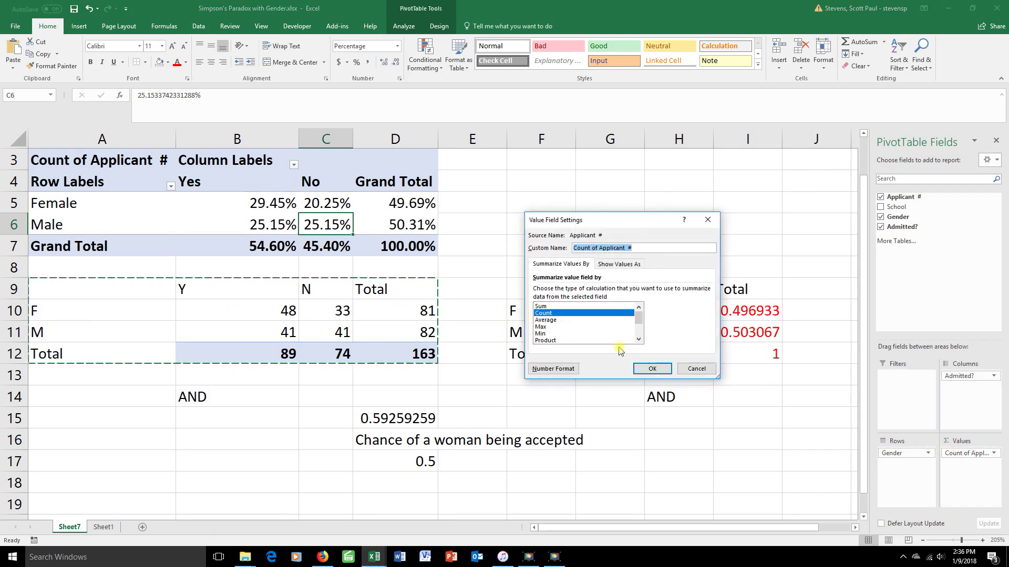
pyautogui.click(617, 264)
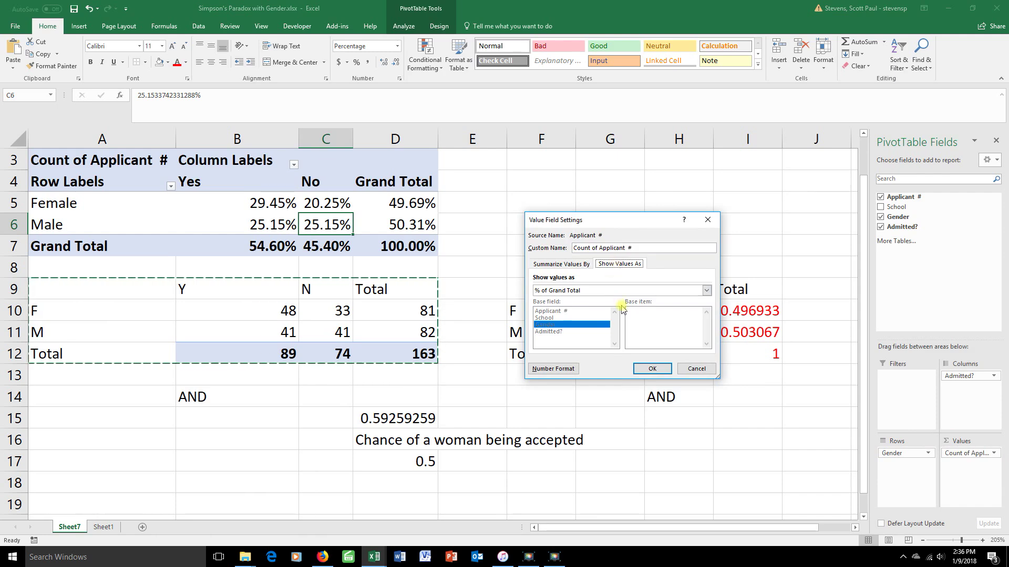
pyautogui.click(706, 290)
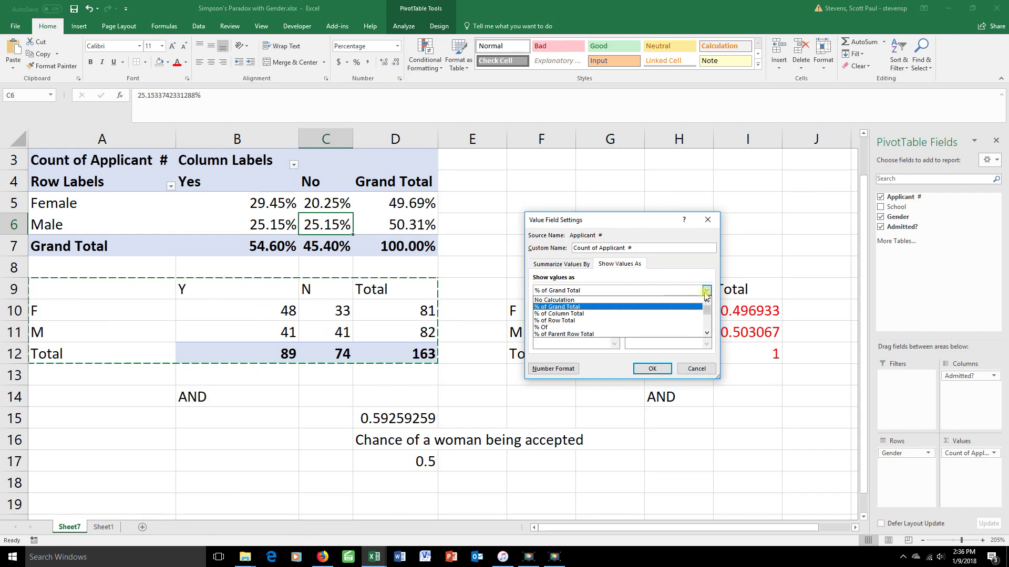
pyautogui.click(564, 320)
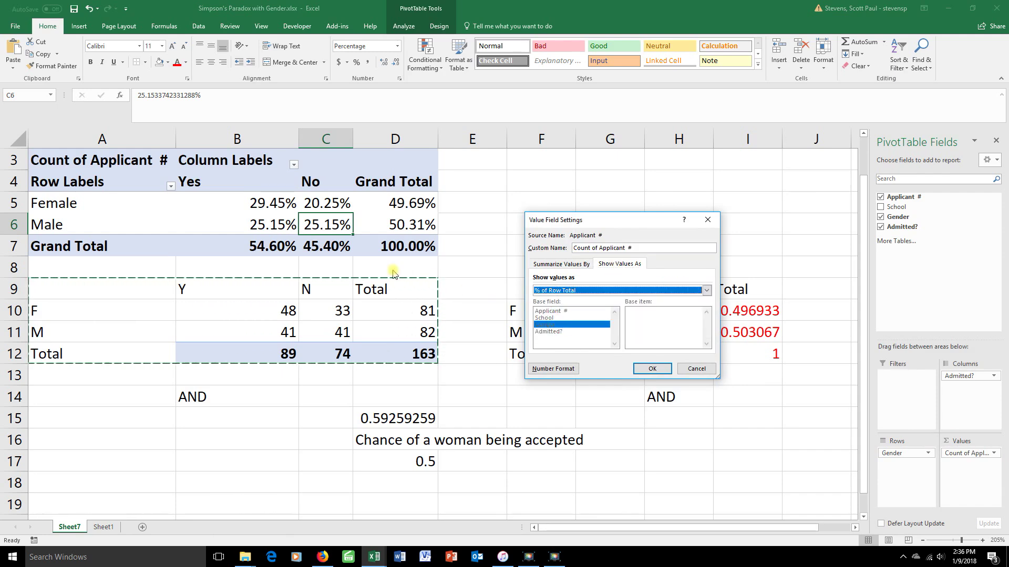
pyautogui.click(652, 369)
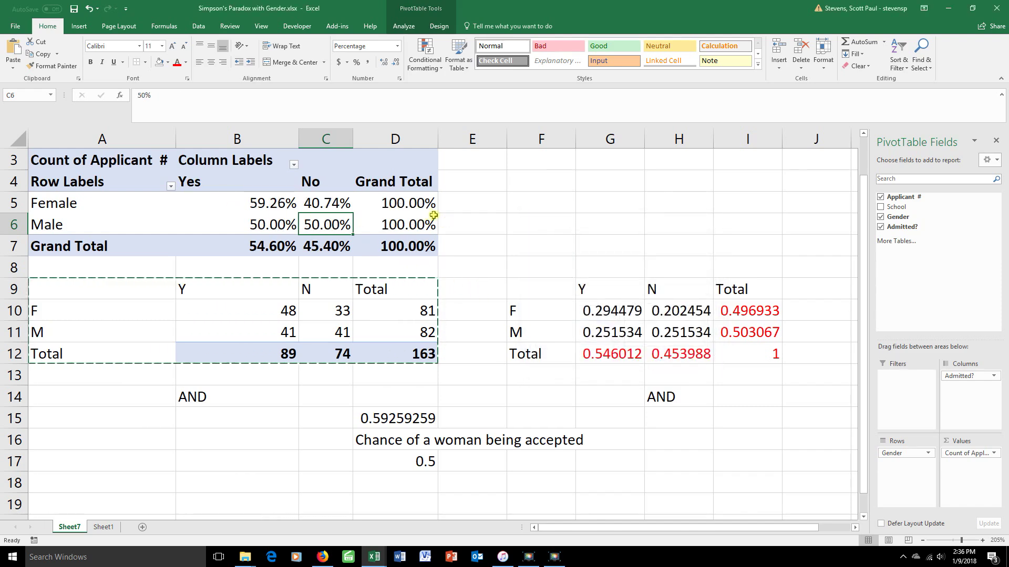
# Add School as a report filter above the gender-by-admission pivot, left at (All)
pyautogui.moveTo(392, 224)
pyautogui.moveTo(258, 225)
pyautogui.moveTo(898, 211); pyautogui.dragTo(895, 382)
pyautogui.scroll(1, 615, 259)
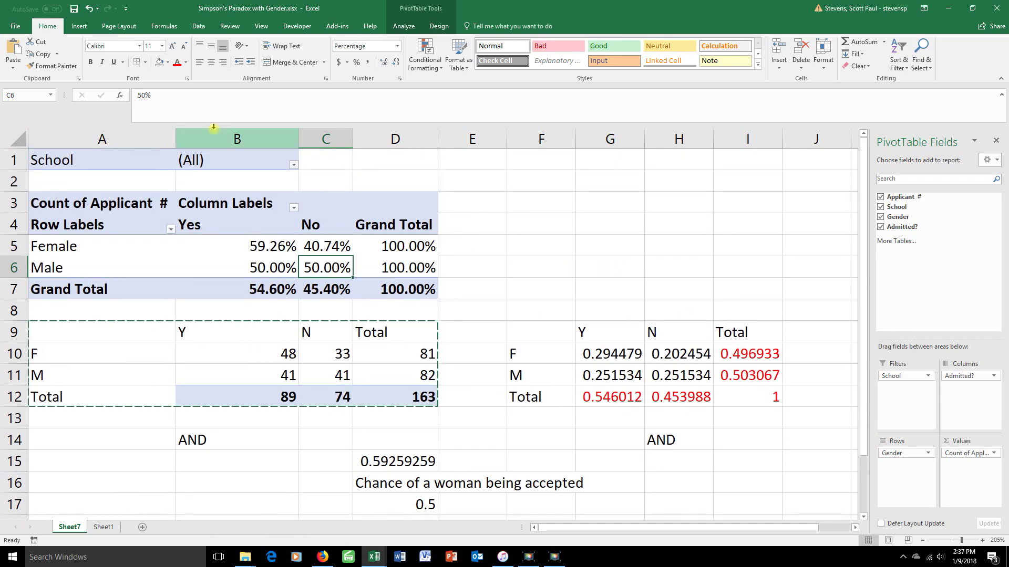
# Check the Female and Male Yes percentages, then filter the pivot to School A
pyautogui.click(258, 246)
pyautogui.click(257, 269)
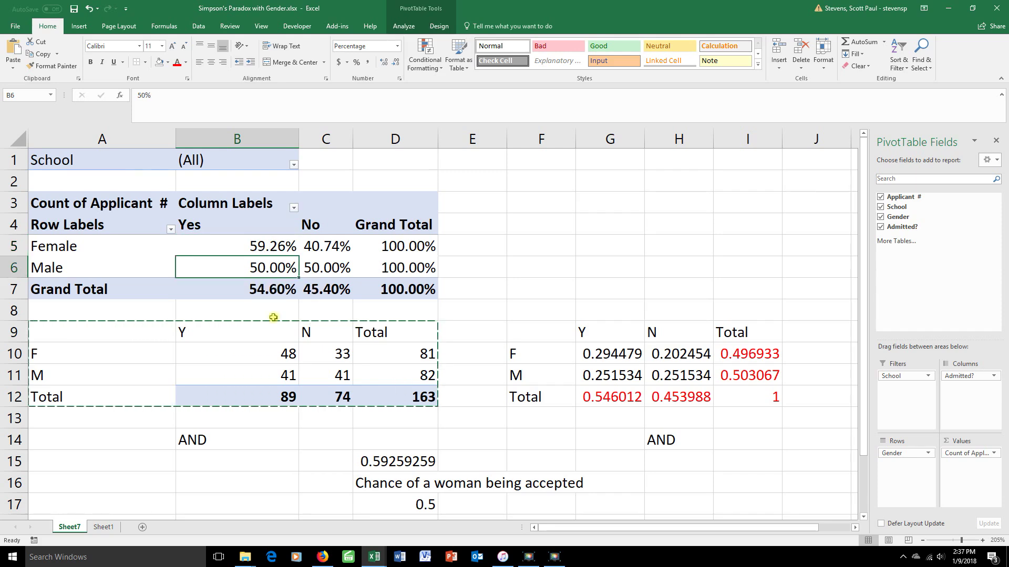
pyautogui.click(293, 166)
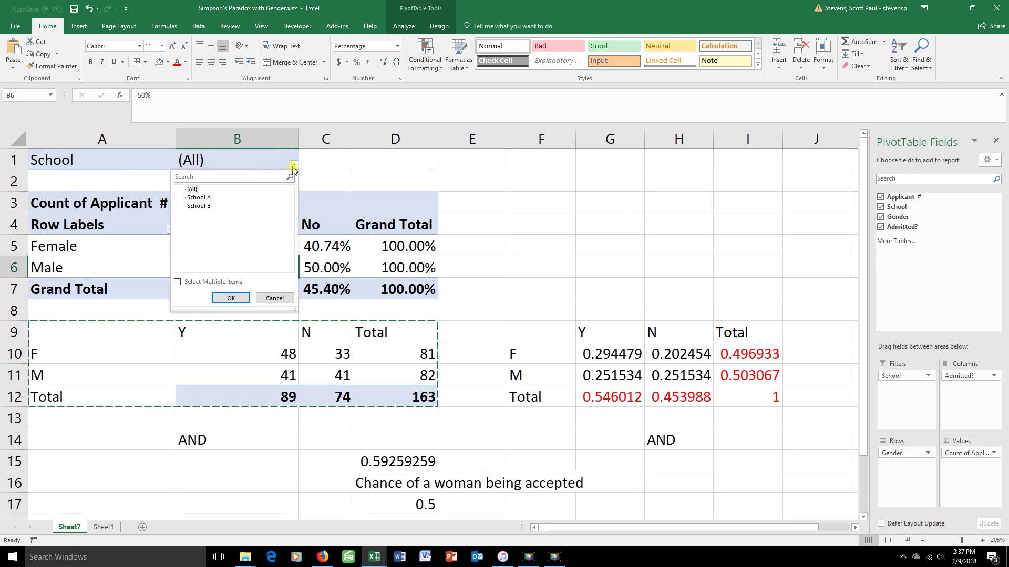
pyautogui.click(200, 198)
pyautogui.click(231, 298)
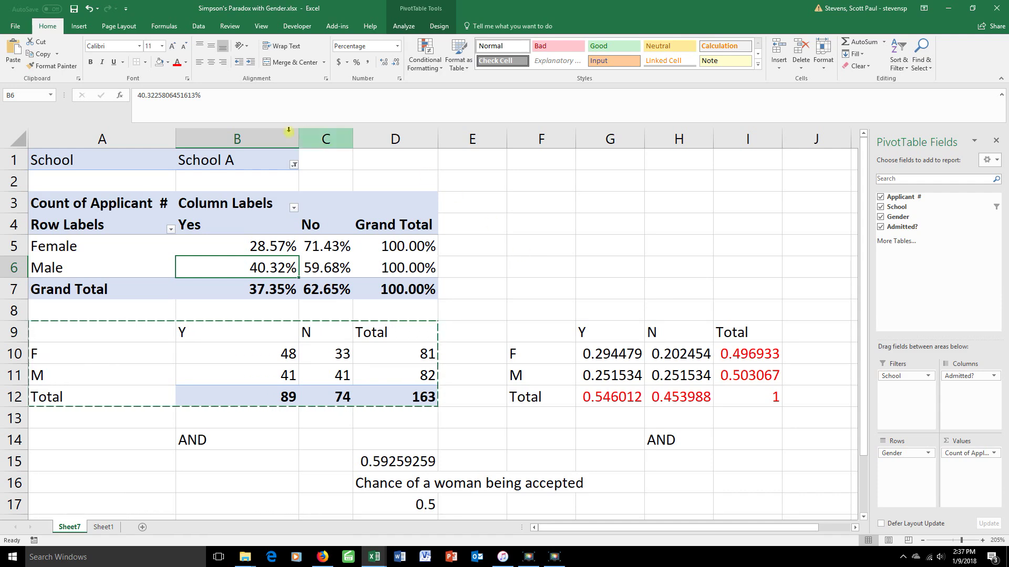
pyautogui.click(294, 165)
pyautogui.click(205, 207)
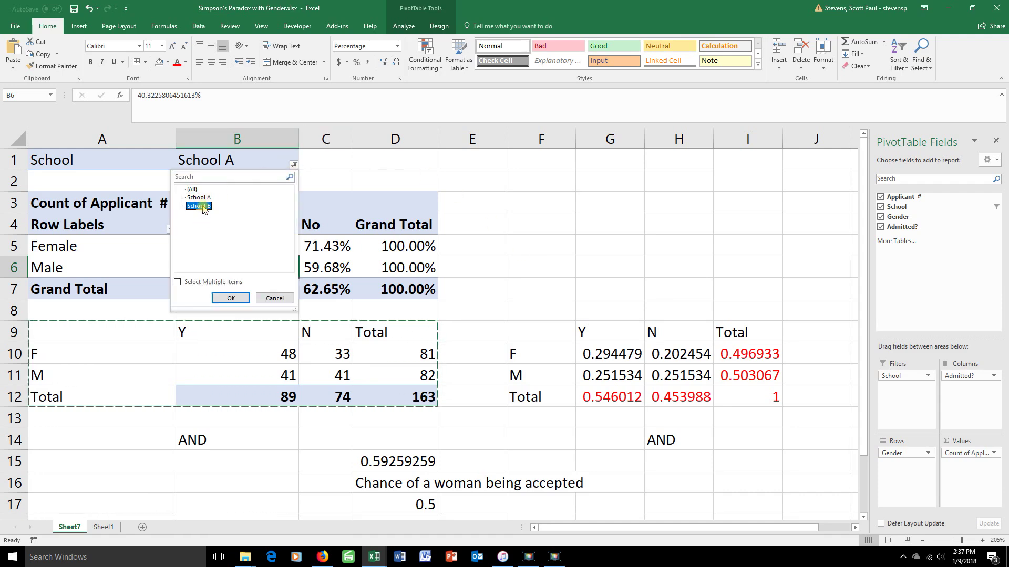
pyautogui.click(229, 298)
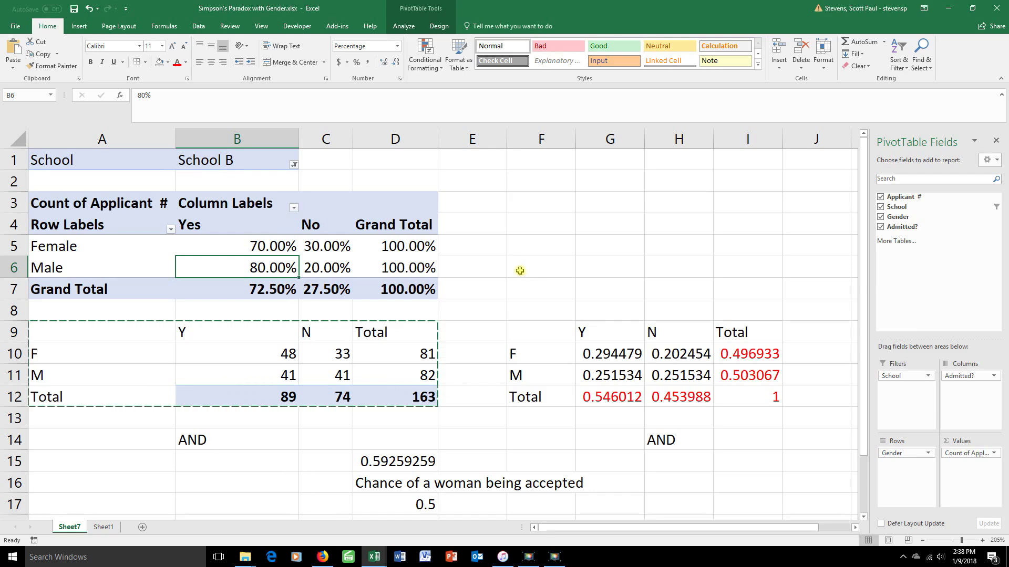
pyautogui.click(294, 165)
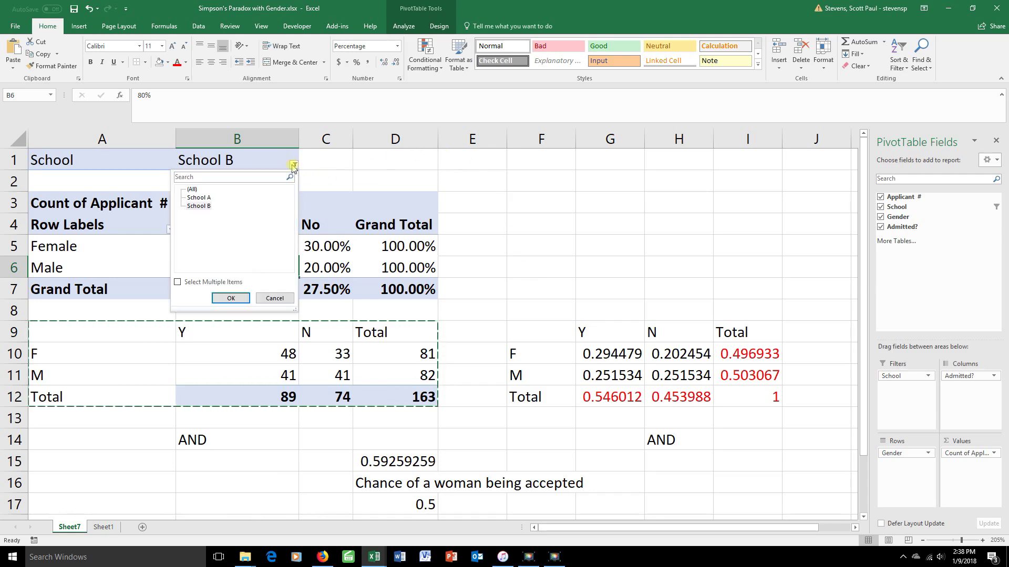
pyautogui.click(200, 198)
pyautogui.click(230, 300)
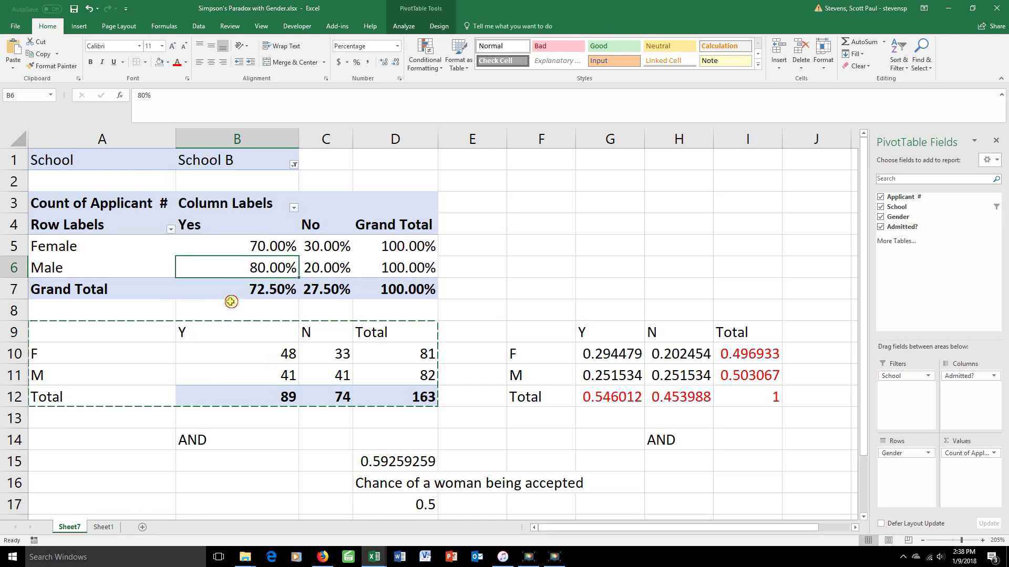
# Reset the School filter to (All), giving Female 59.26% and Male 50.00% admitted
pyautogui.click(293, 165)
pyautogui.click(193, 189)
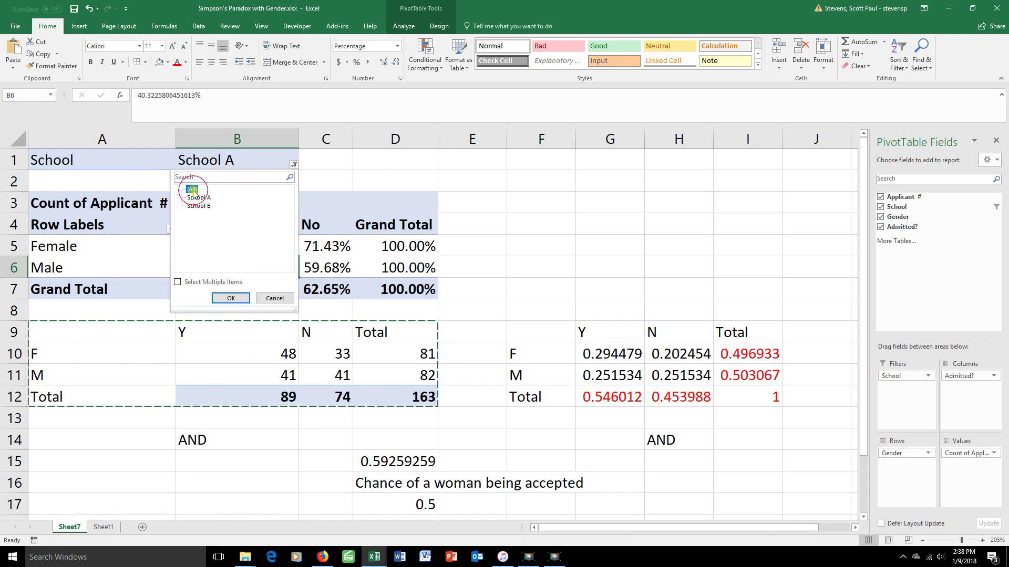
pyautogui.click(231, 299)
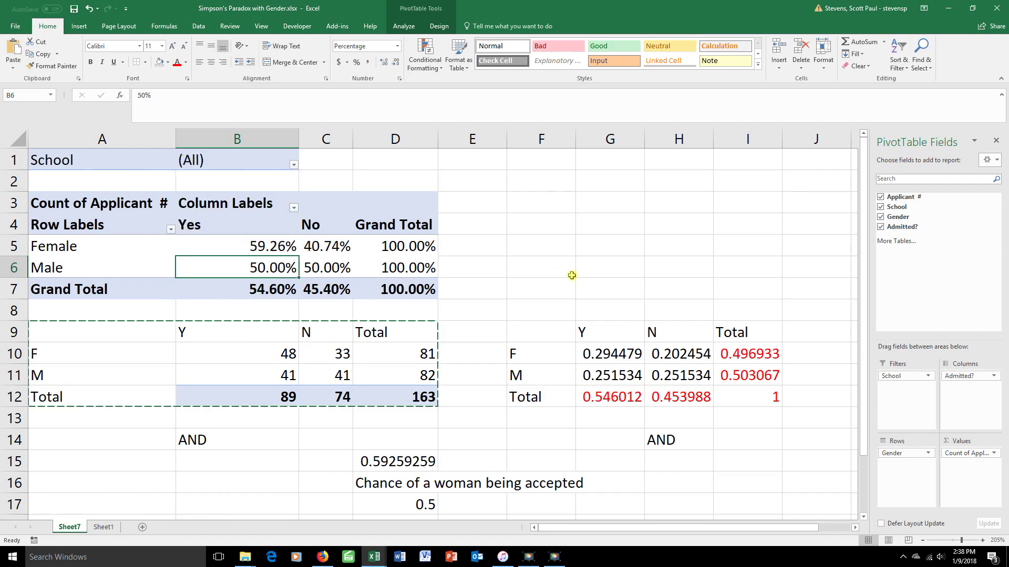